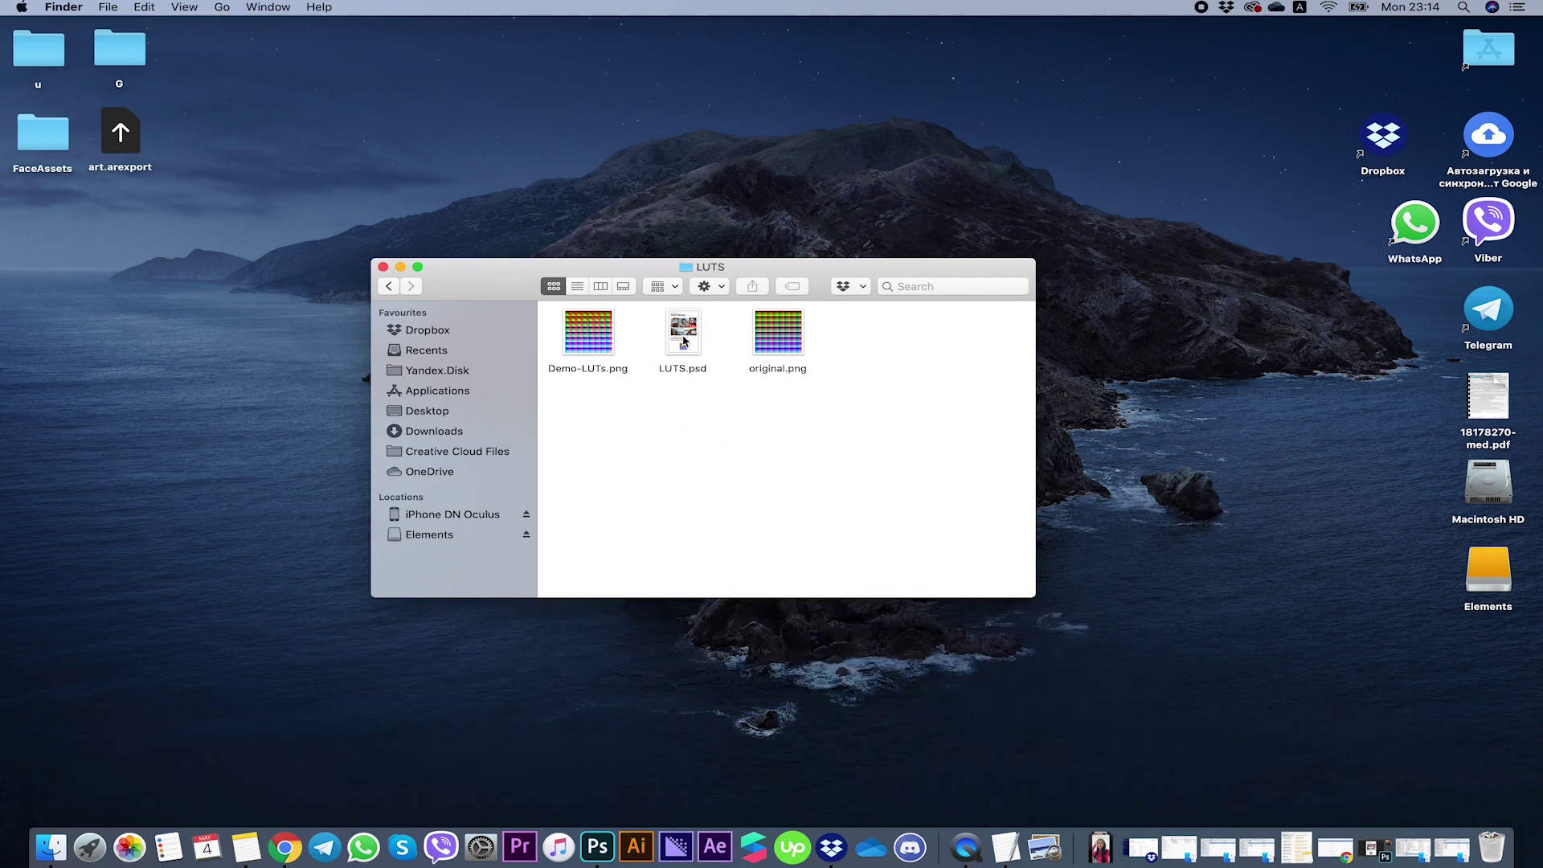
Open LUTS.psd in Photoshop and keep its embedded colour profile
{"action": "double_click", "coordinate": [685, 341]}
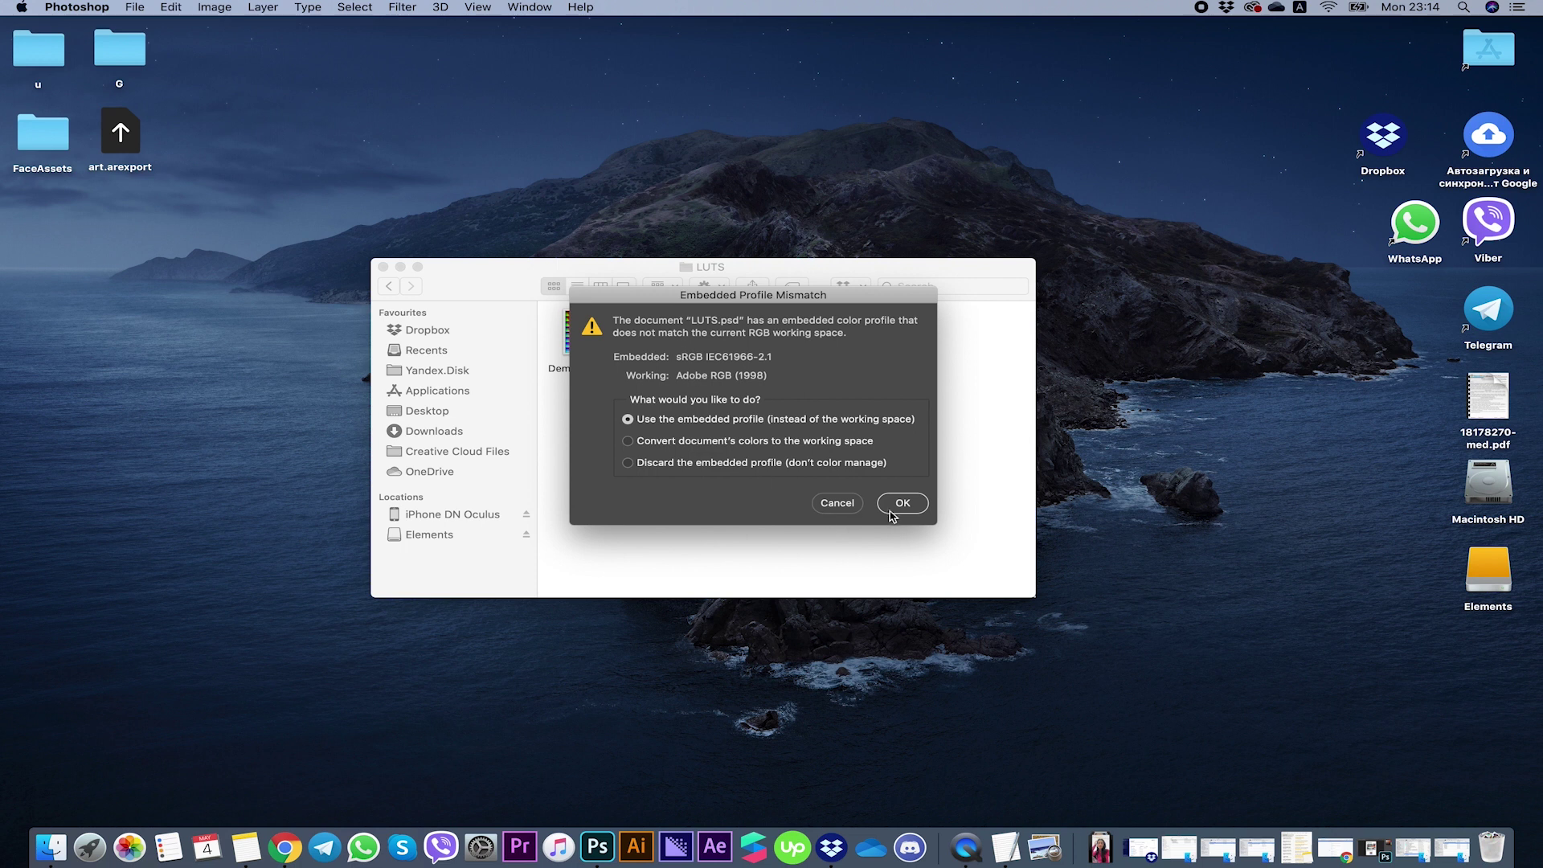
{"action": "left_click", "coordinate": [891, 512]}
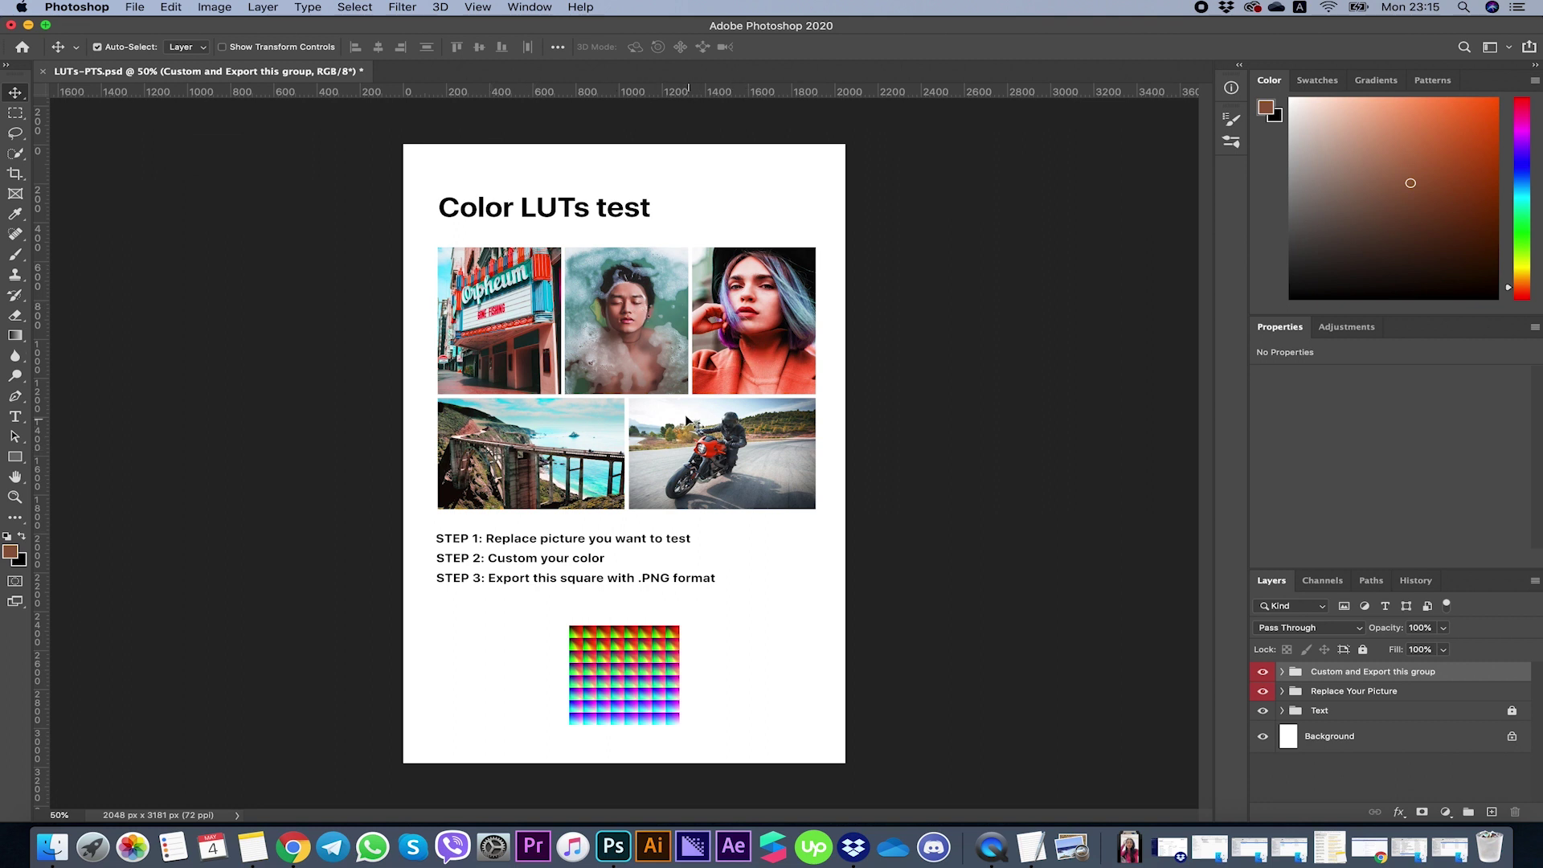
{"action": "left_click", "coordinate": [1282, 691]}
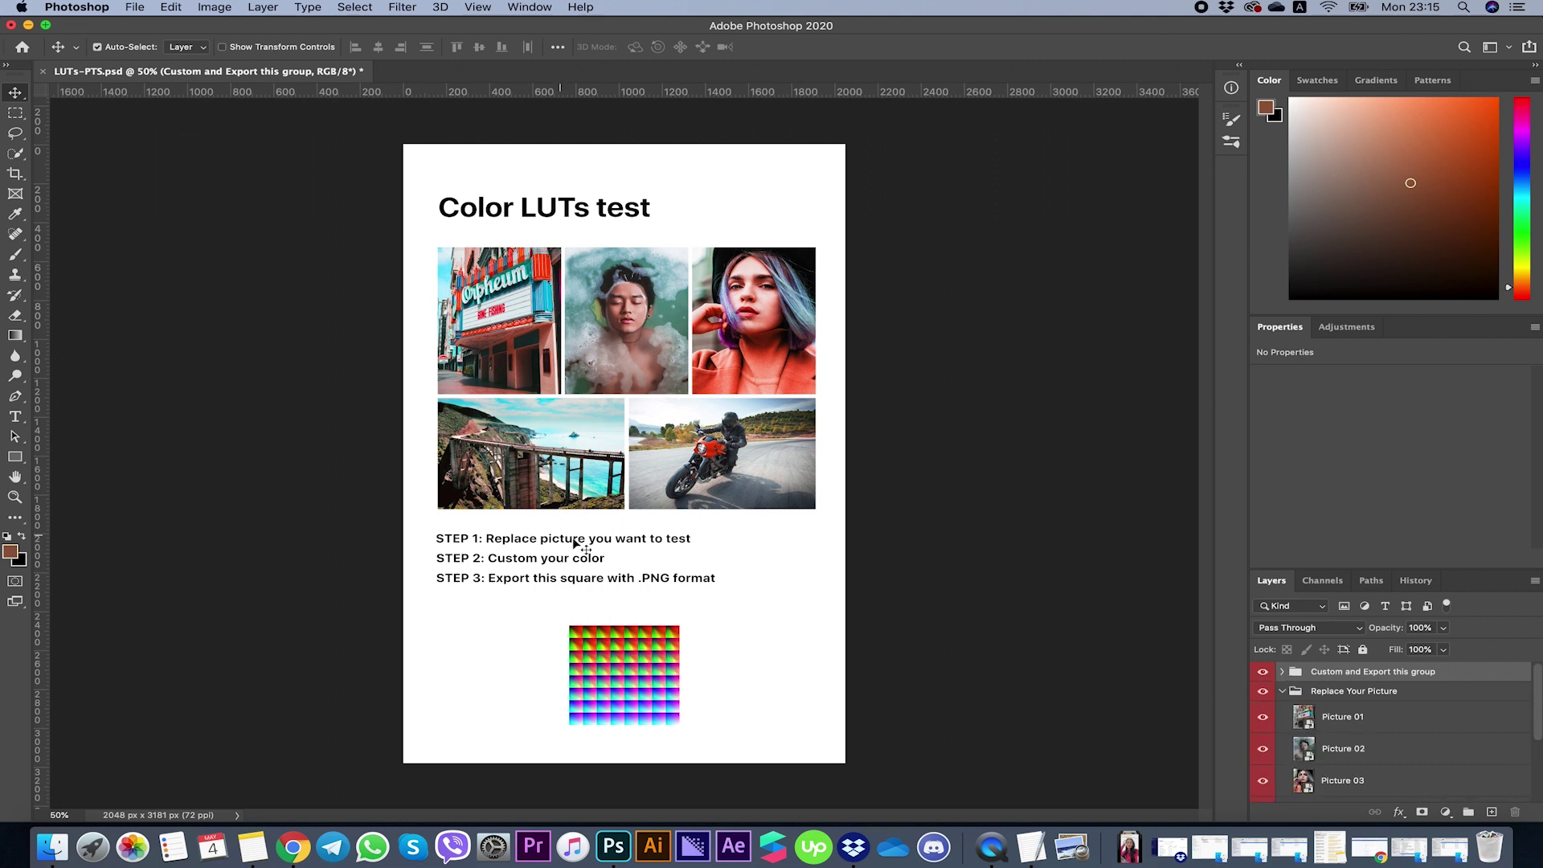
{"action": "left_click", "coordinate": [1282, 692]}
{"action": "left_click", "coordinate": [1283, 692]}
{"action": "double_click", "coordinate": [1304, 717]}
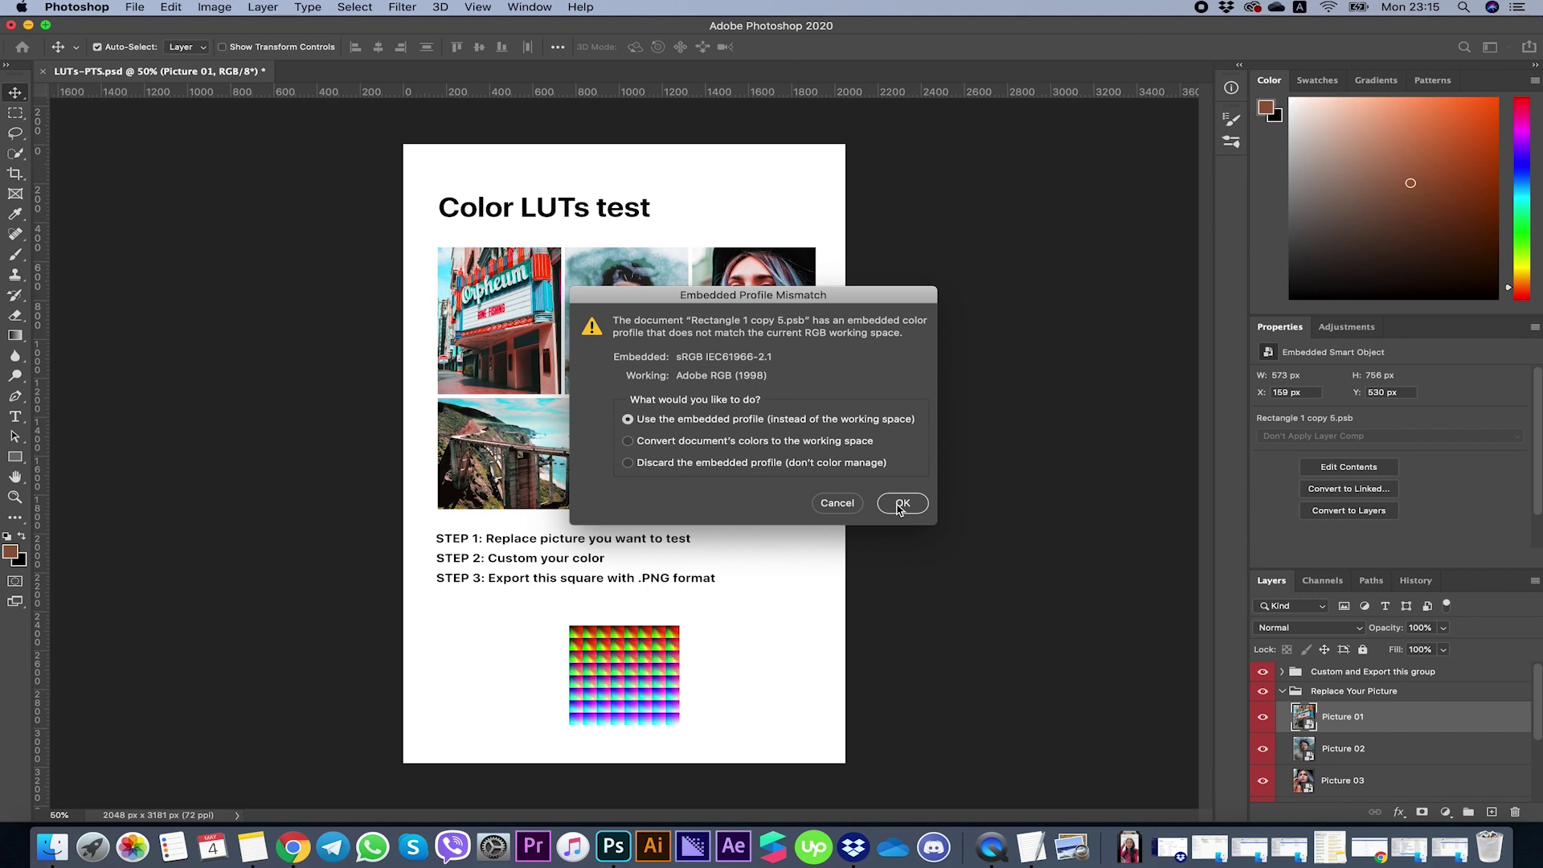
{"action": "left_click", "coordinate": [901, 504]}
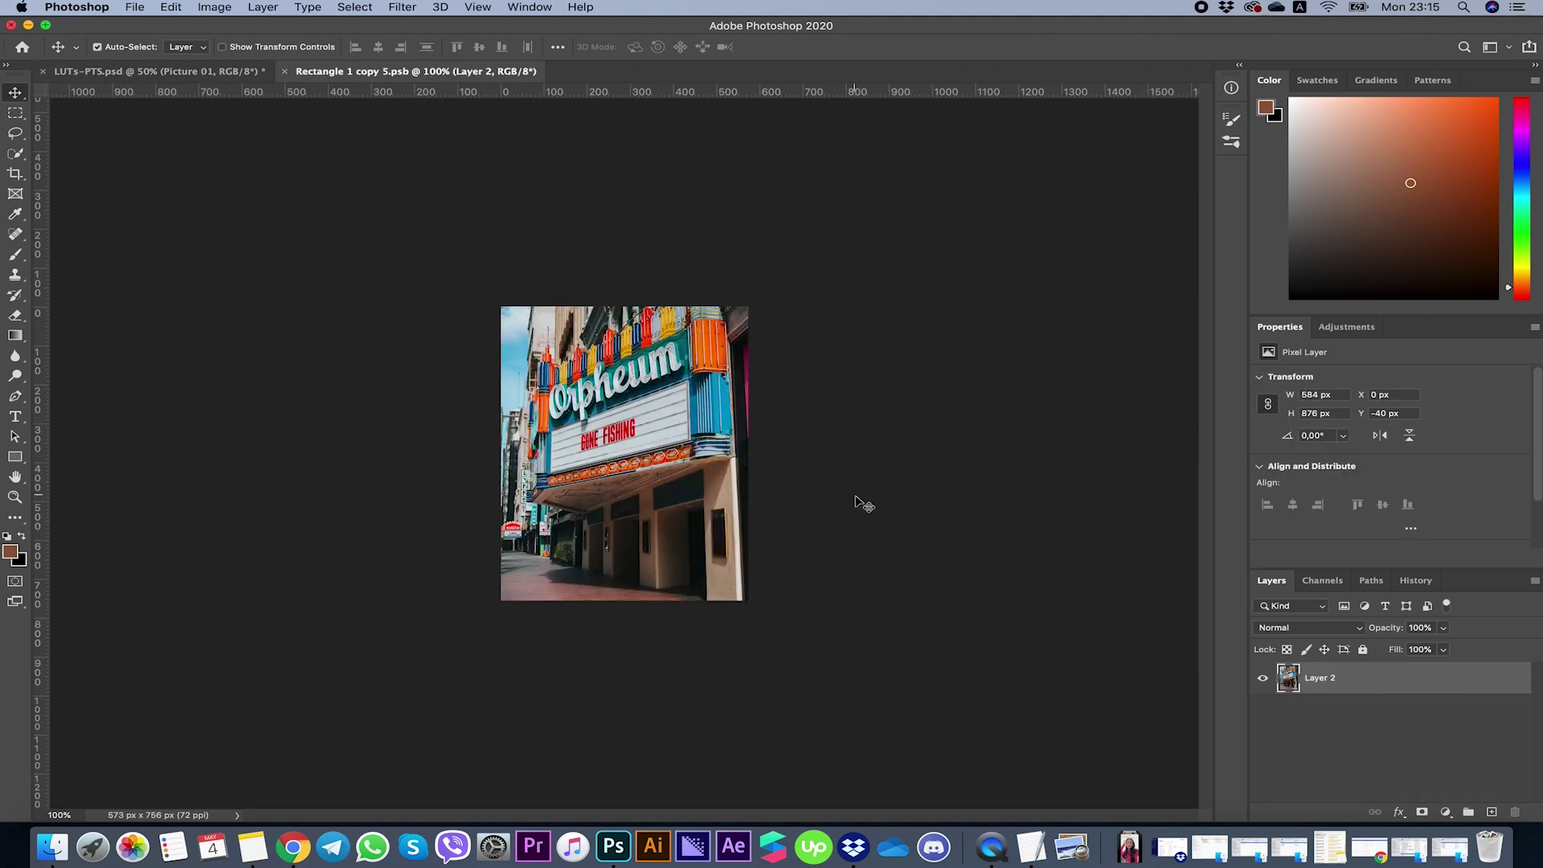
{"action": "left_click", "coordinate": [285, 72]}
{"action": "left_click", "coordinate": [1286, 675]}
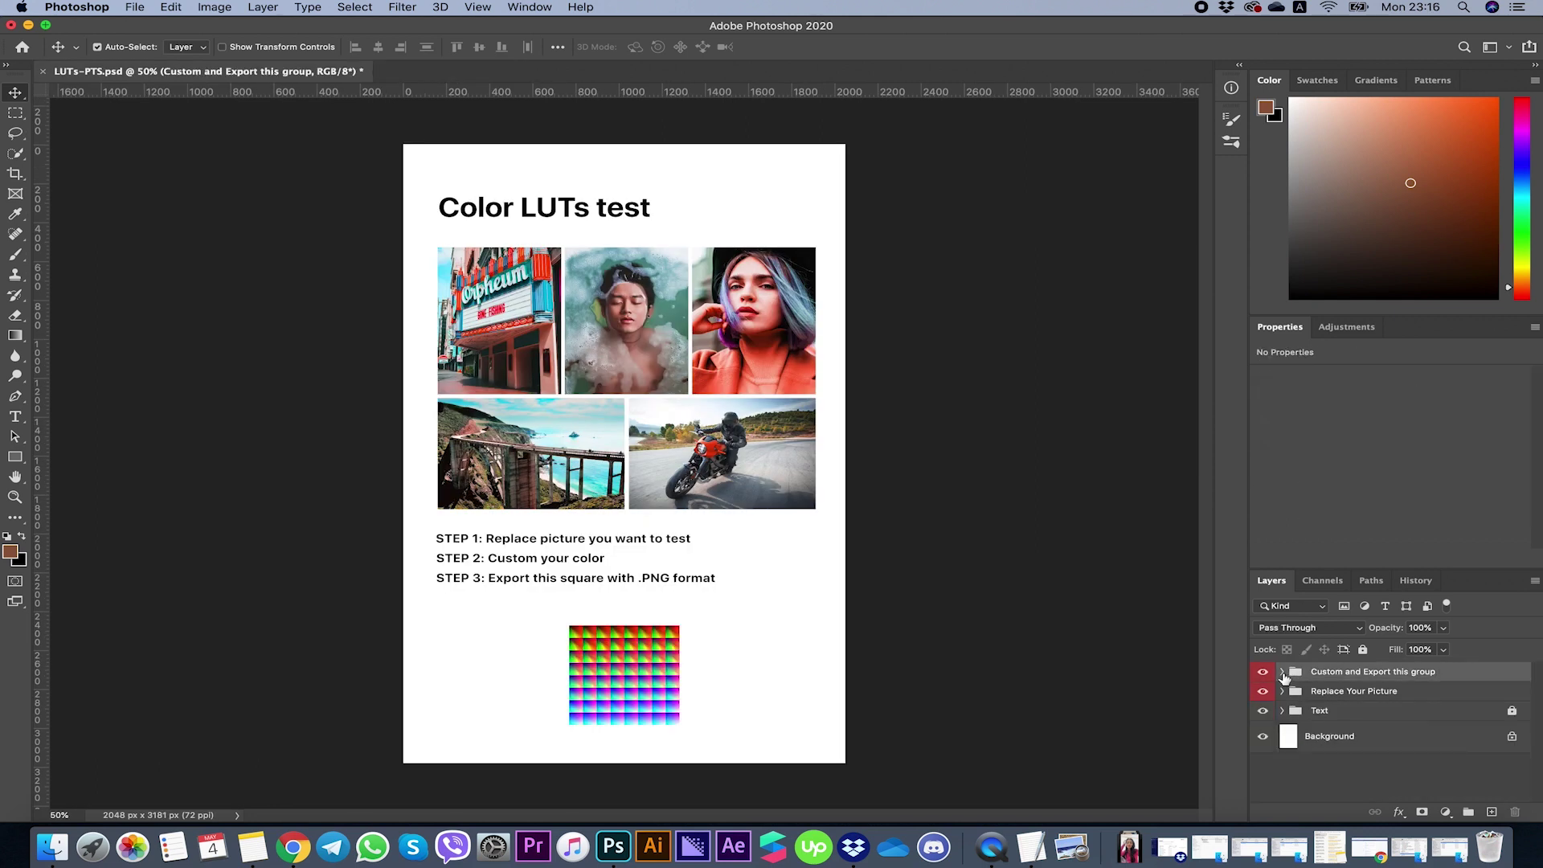
Expand the Custom and Export group and review its Hue/Saturation, Vibrance and Brightness/Contrast settings
{"action": "left_click", "coordinate": [1283, 673]}
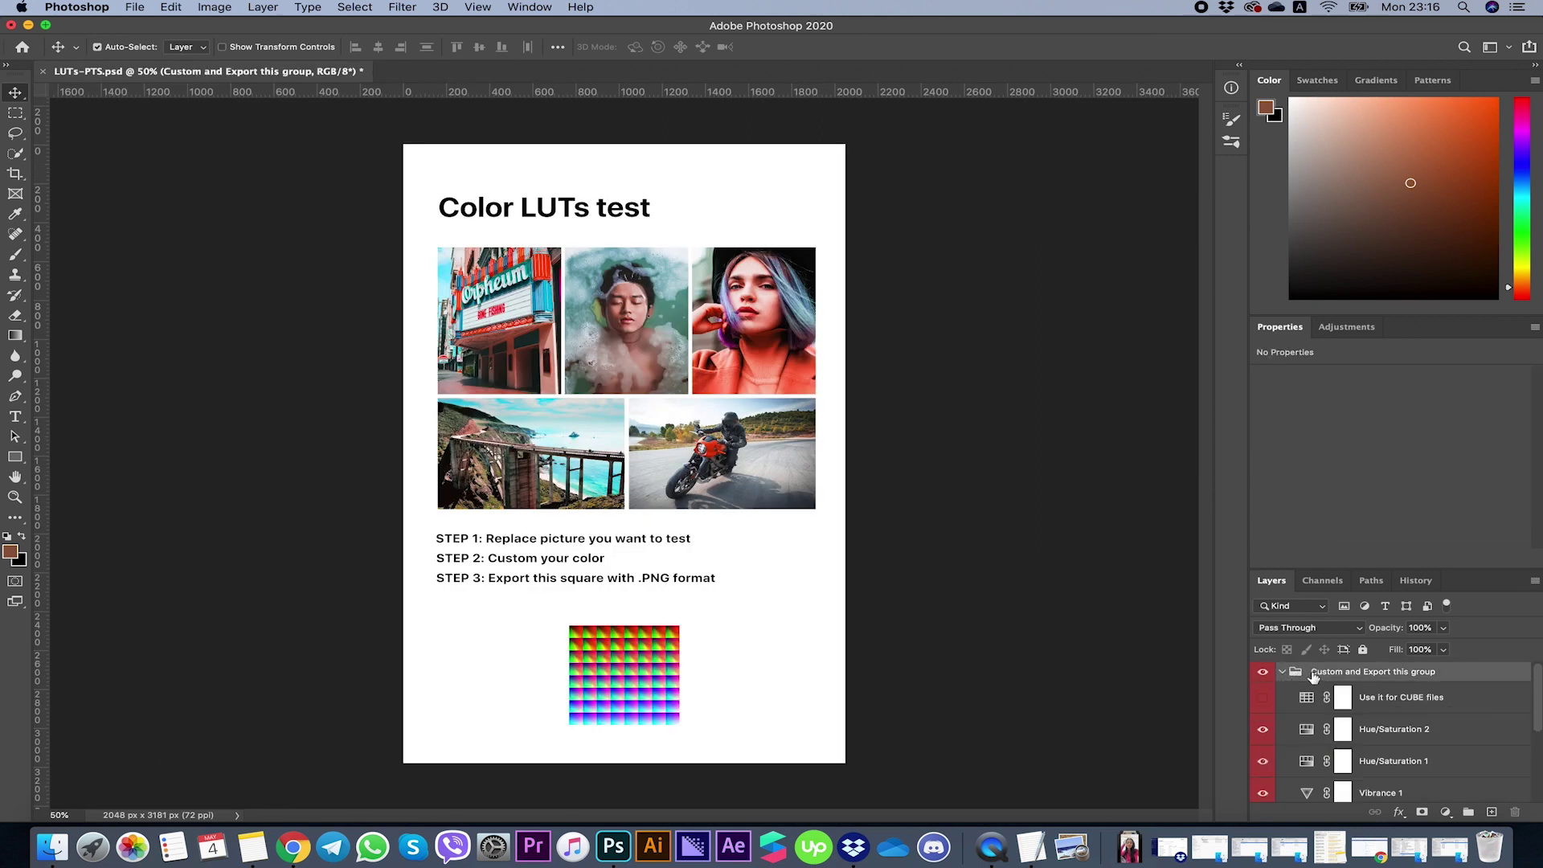
{"action": "left_click", "coordinate": [1388, 742]}
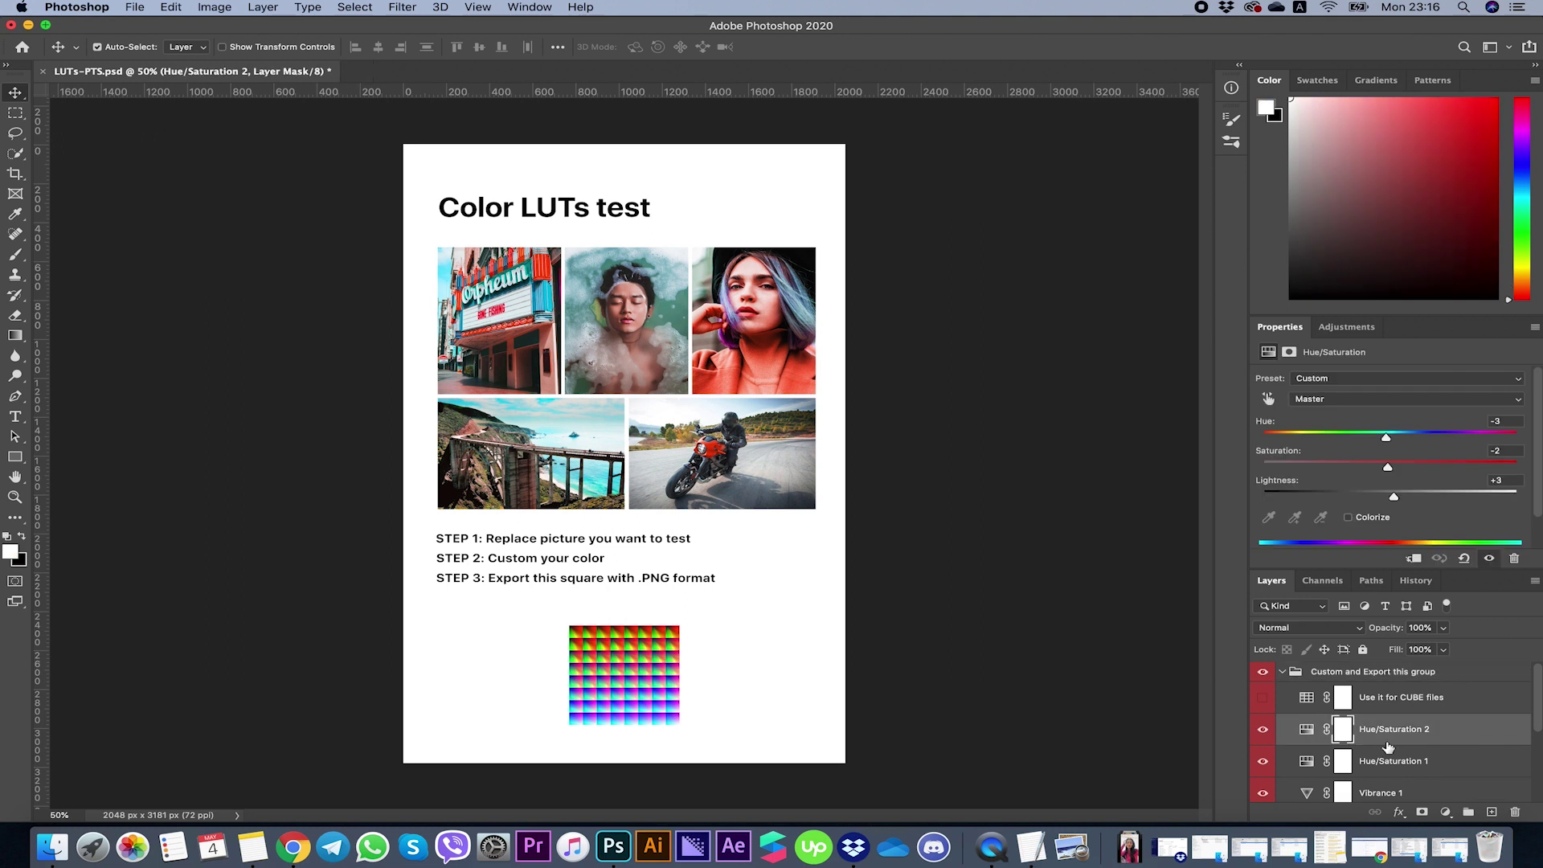
{"action": "left_click", "coordinate": [1378, 773]}
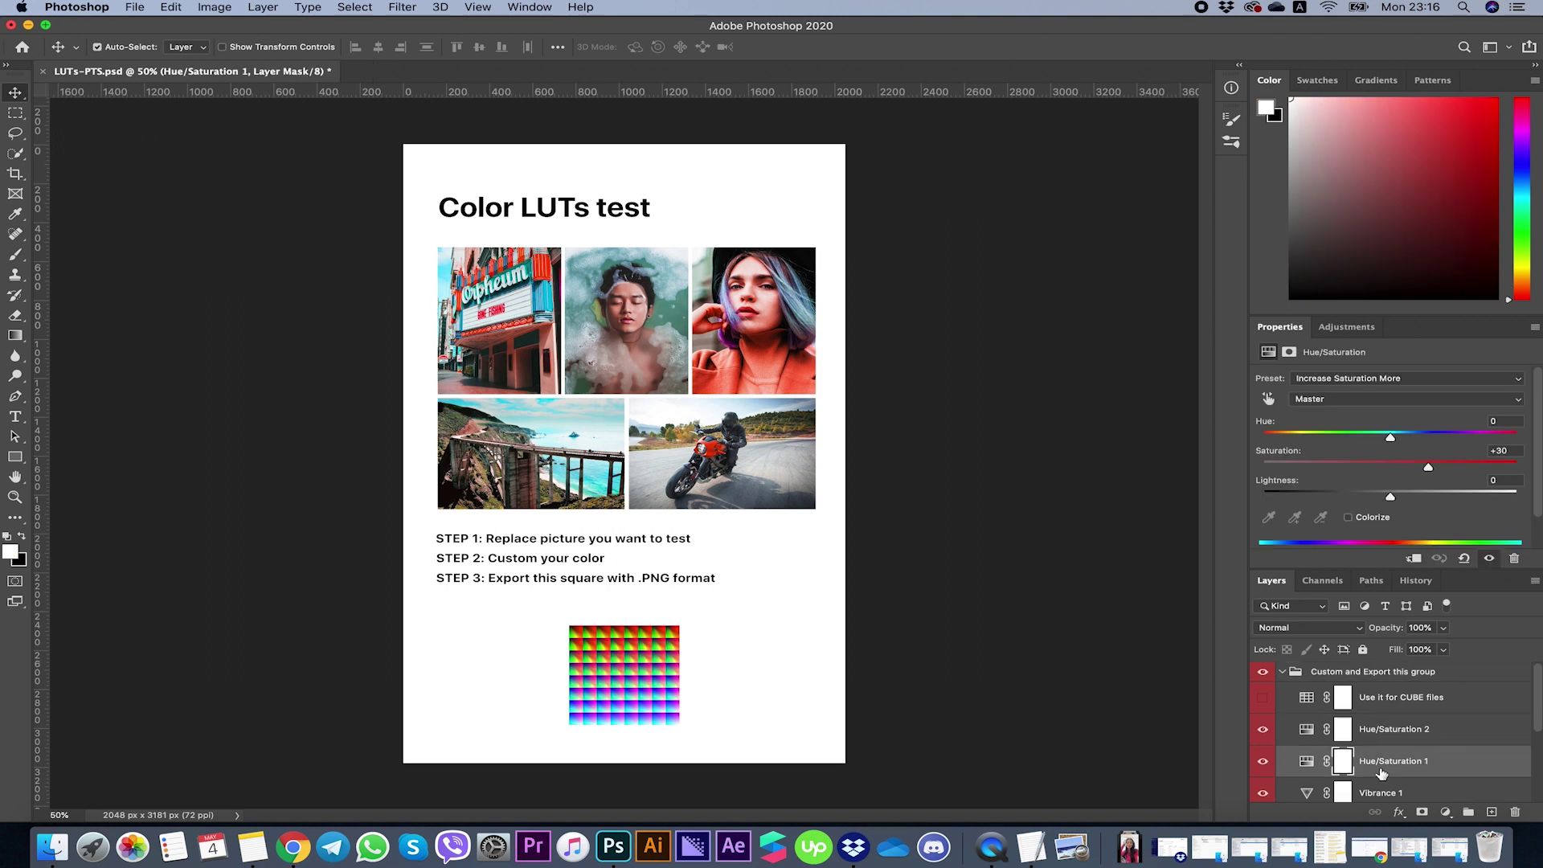
{"action": "scroll", "coordinate": [1381, 770], "scroll_direction": "down", "scroll_amount": 1}
{"action": "left_click", "coordinate": [1383, 769]}
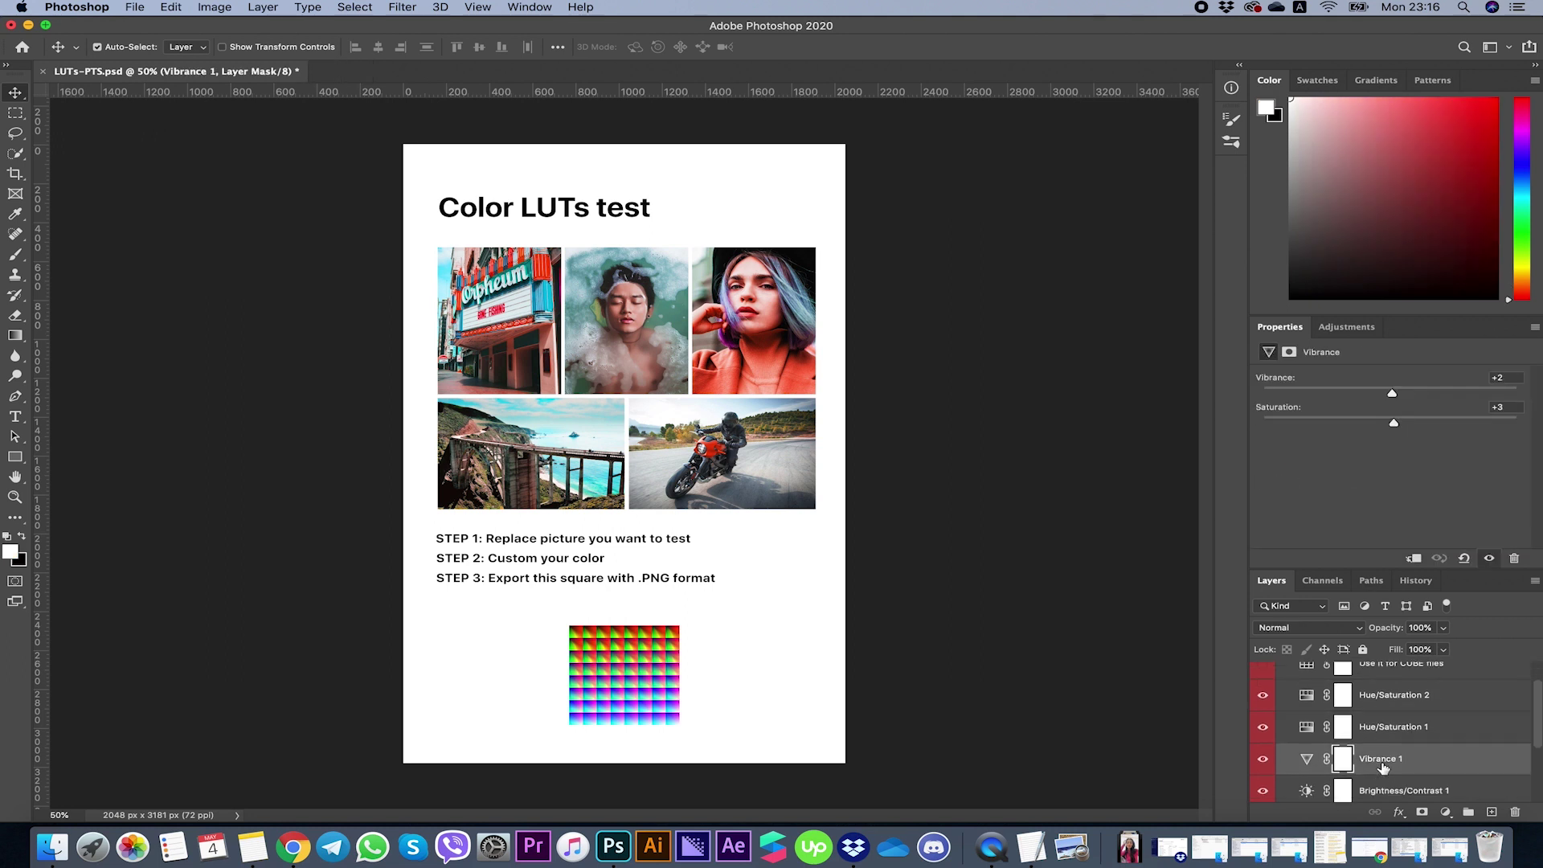
{"action": "scroll", "coordinate": [1384, 769], "scroll_direction": "down", "scroll_amount": 1}
{"action": "left_click", "coordinate": [1388, 766]}
{"action": "scroll", "coordinate": [1388, 766], "scroll_direction": "up", "scroll_amount": 2}
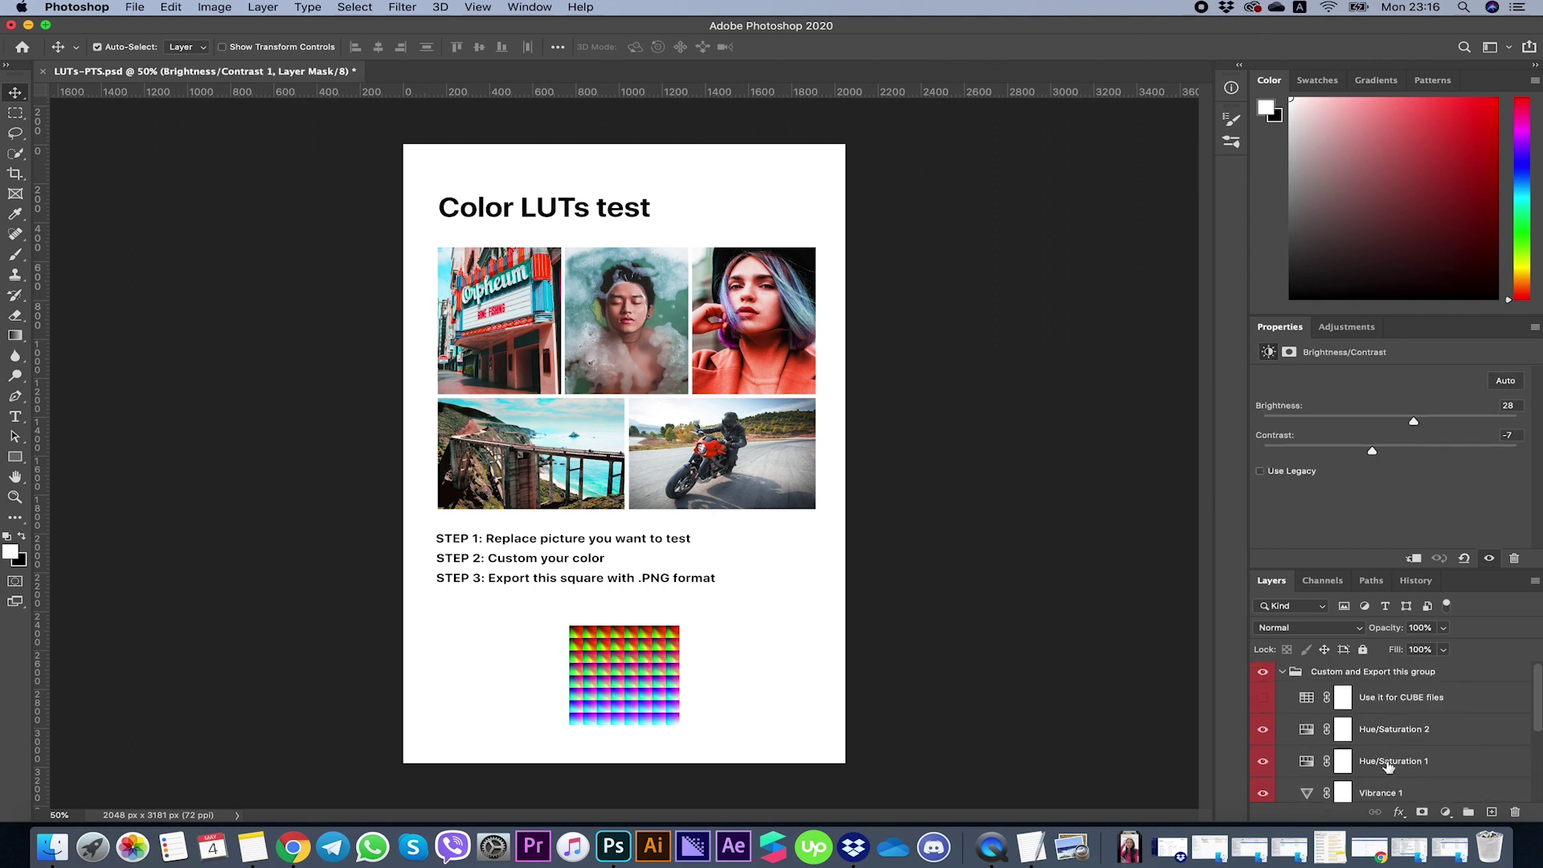
Raise Hue/Saturation 2 saturation from -2 to +23 and increase Brightness/Contrast 1 contrast
{"action": "left_click", "coordinate": [1403, 731]}
{"action": "scroll", "coordinate": [1361, 735], "scroll_direction": "down", "scroll_amount": 2}
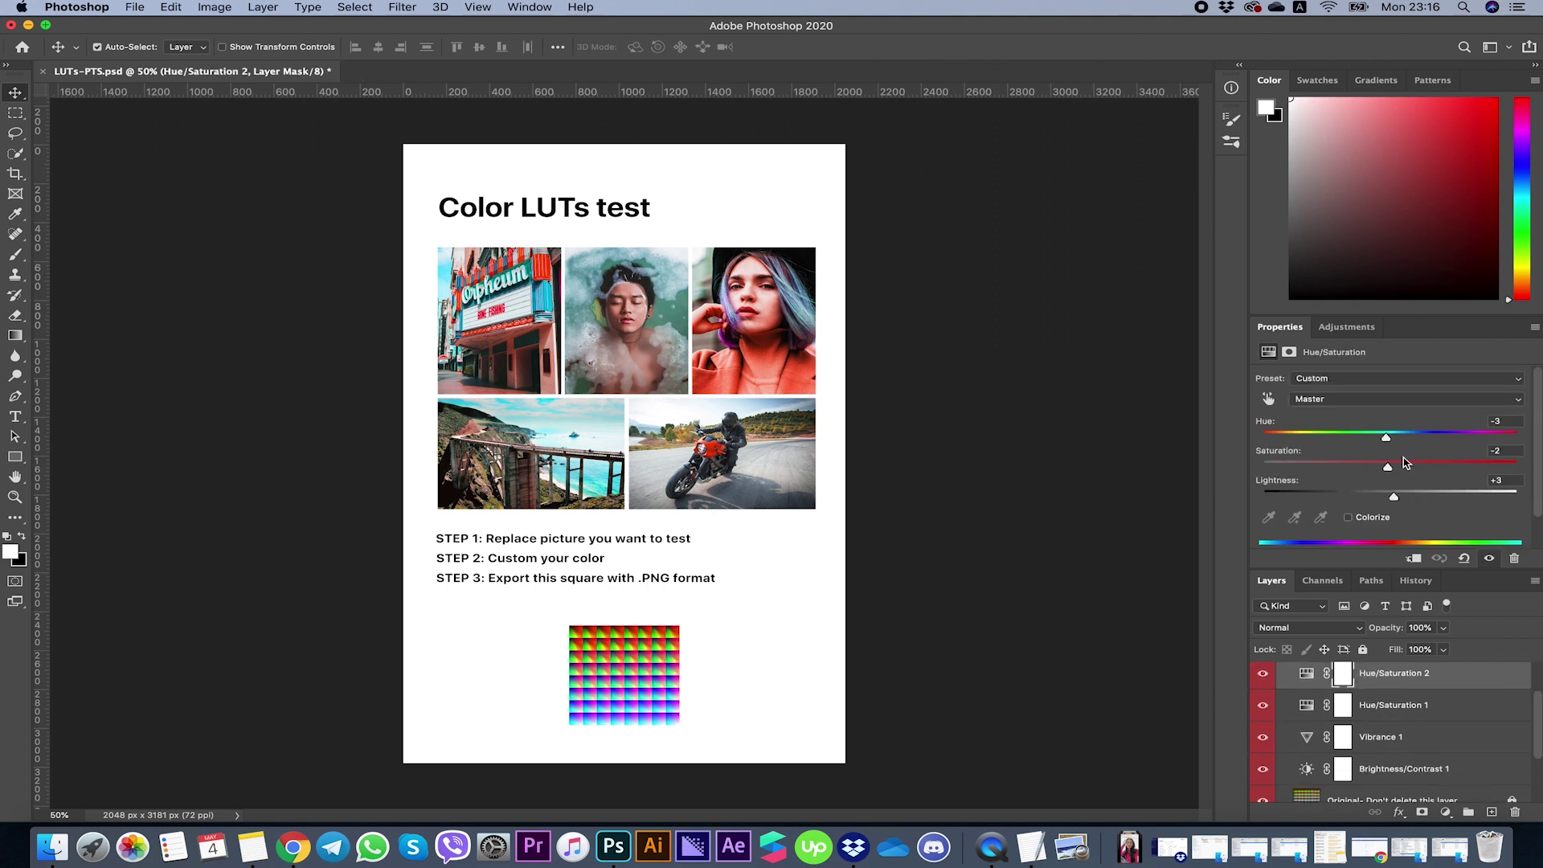
{"action": "left_click_drag", "start_coordinate": [1390, 472], "coordinate": [1419, 468]}
{"action": "left_click", "coordinate": [1415, 765]}
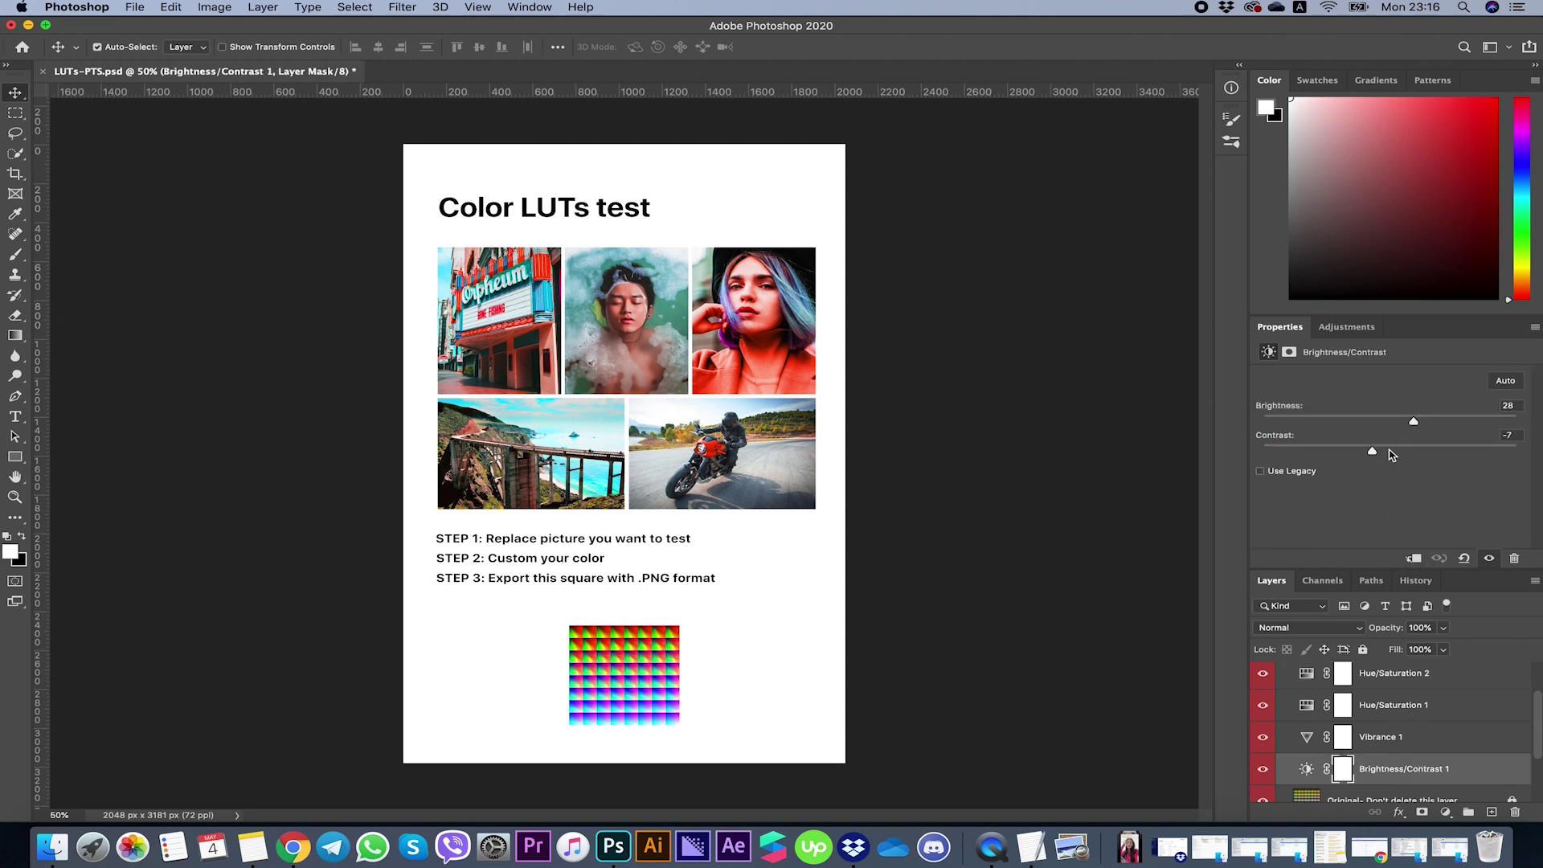
{"action": "left_click_drag", "start_coordinate": [1374, 456], "coordinate": [1426, 462]}
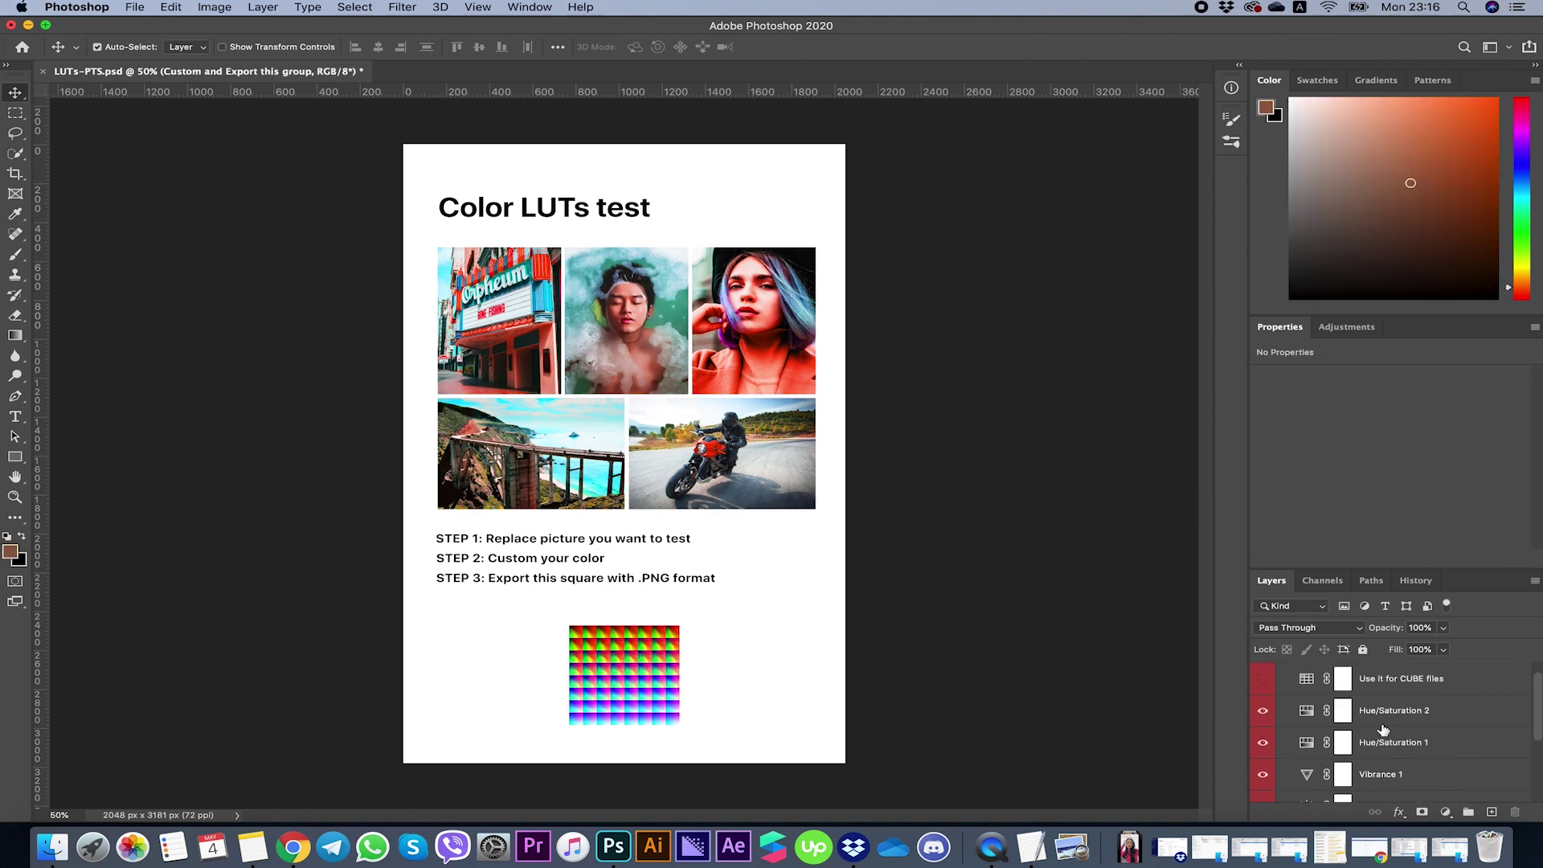
{"action": "scroll", "coordinate": [1409, 726], "scroll_direction": "up", "scroll_amount": 1}
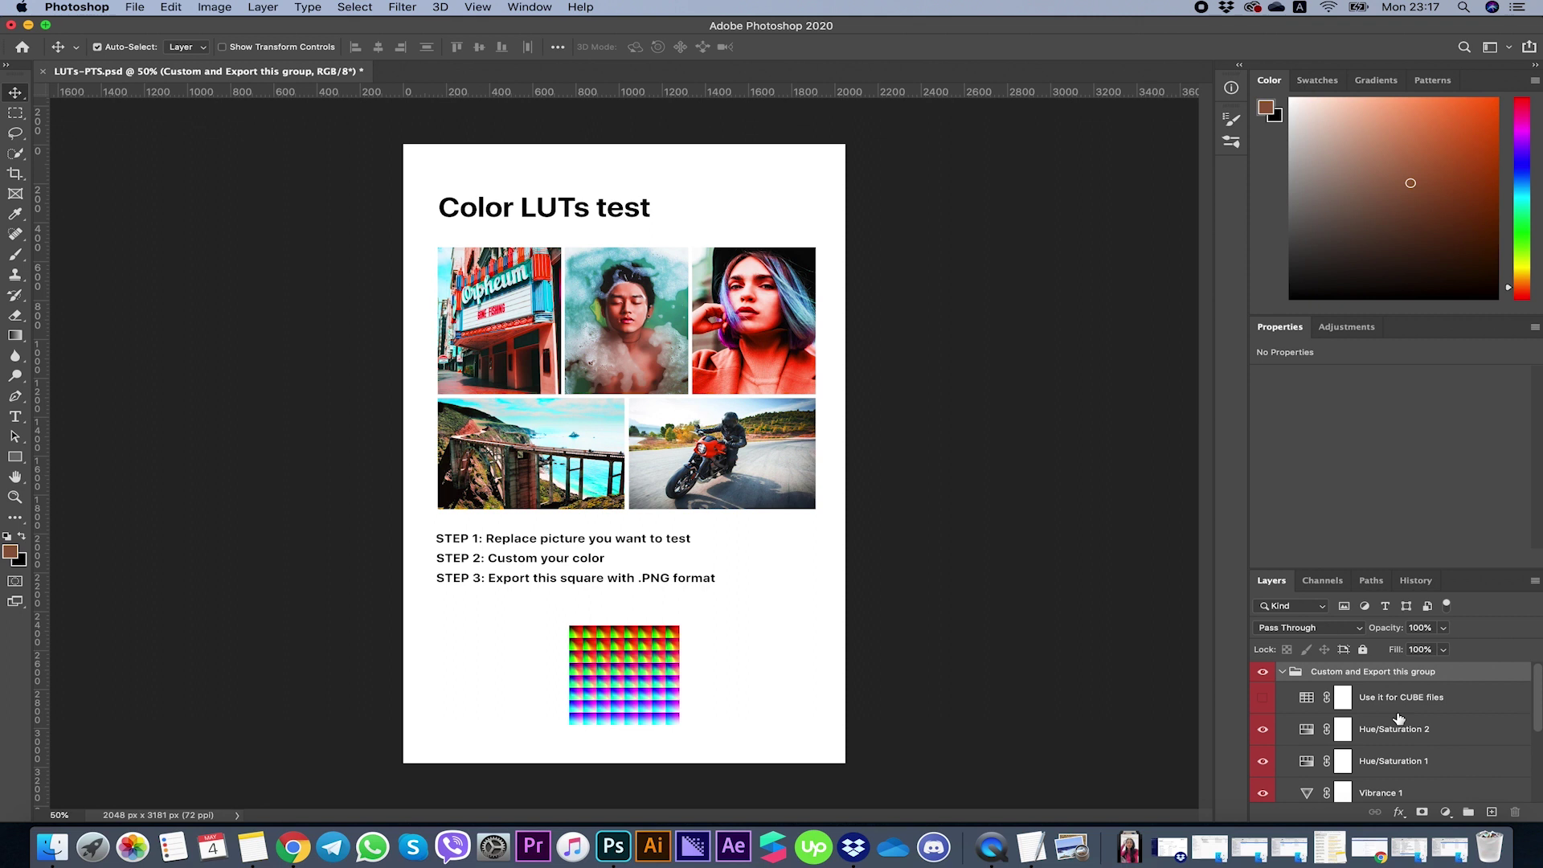
{"action": "right_click", "coordinate": [1348, 674]}
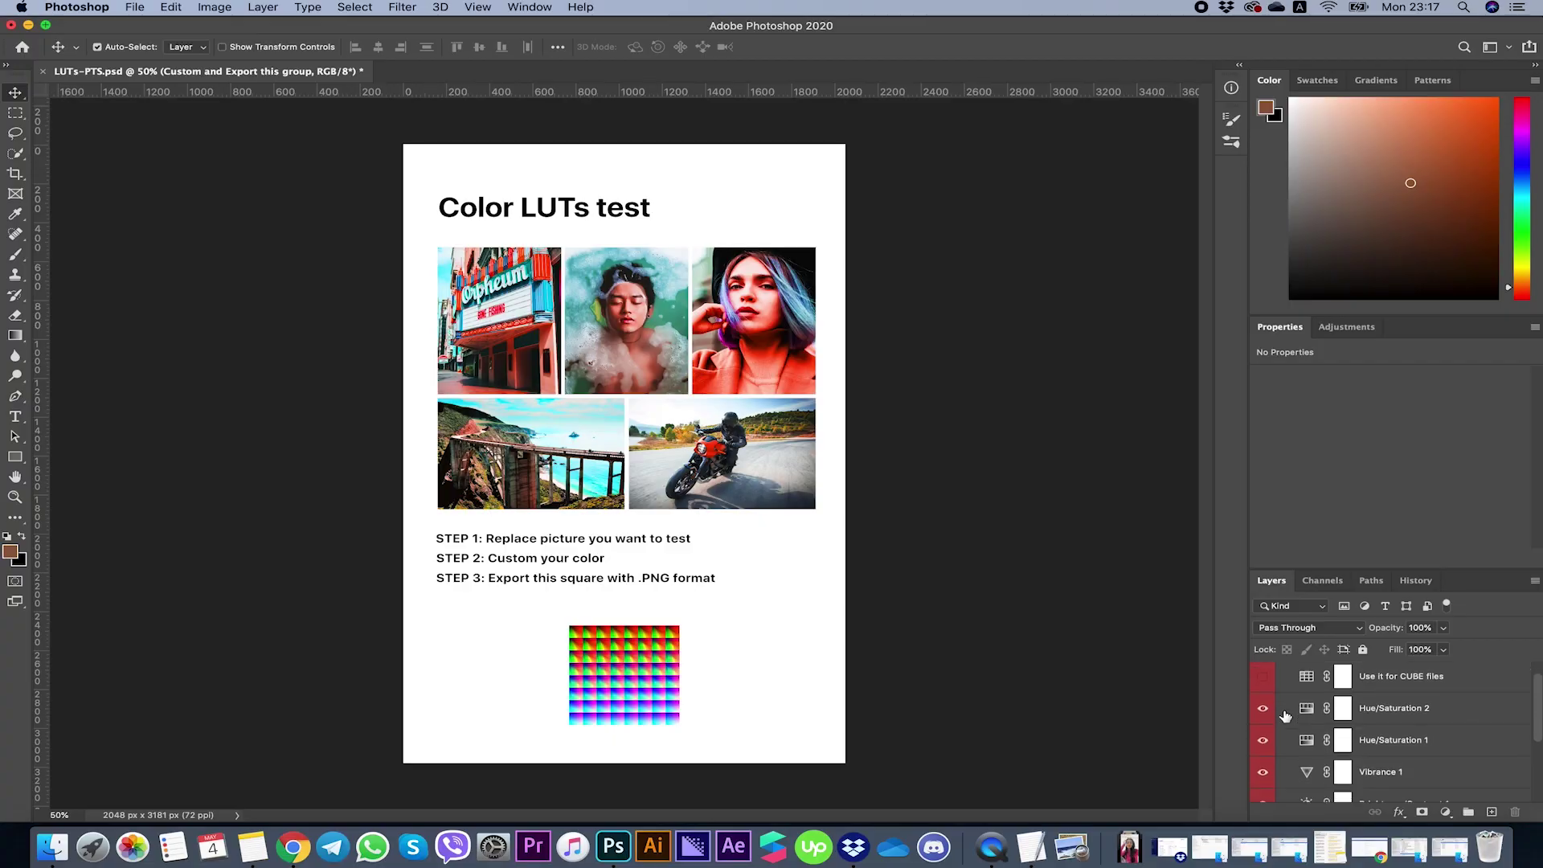
Enable the Use it for CUBE files Color Lookup and choose Load 3D LUT as its source
{"action": "left_click_drag", "start_coordinate": [1263, 696], "coordinate": [1262, 796]}
{"action": "scroll", "coordinate": [1319, 741], "scroll_direction": "down", "scroll_amount": 2}
{"action": "scroll", "coordinate": [1319, 742], "scroll_direction": "up", "scroll_amount": 3}
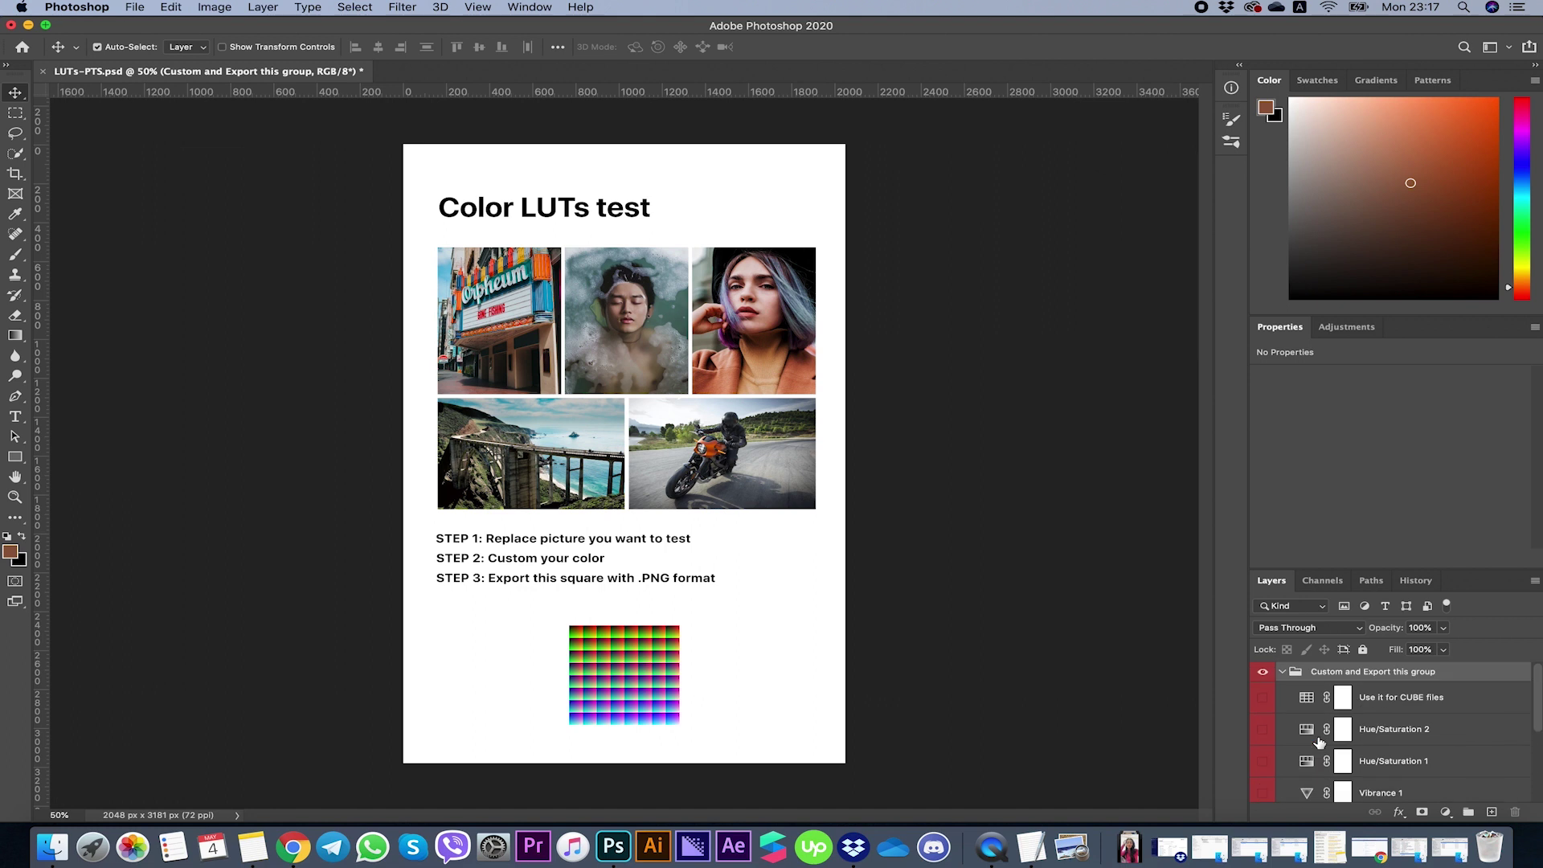
{"action": "left_click", "coordinate": [1264, 697]}
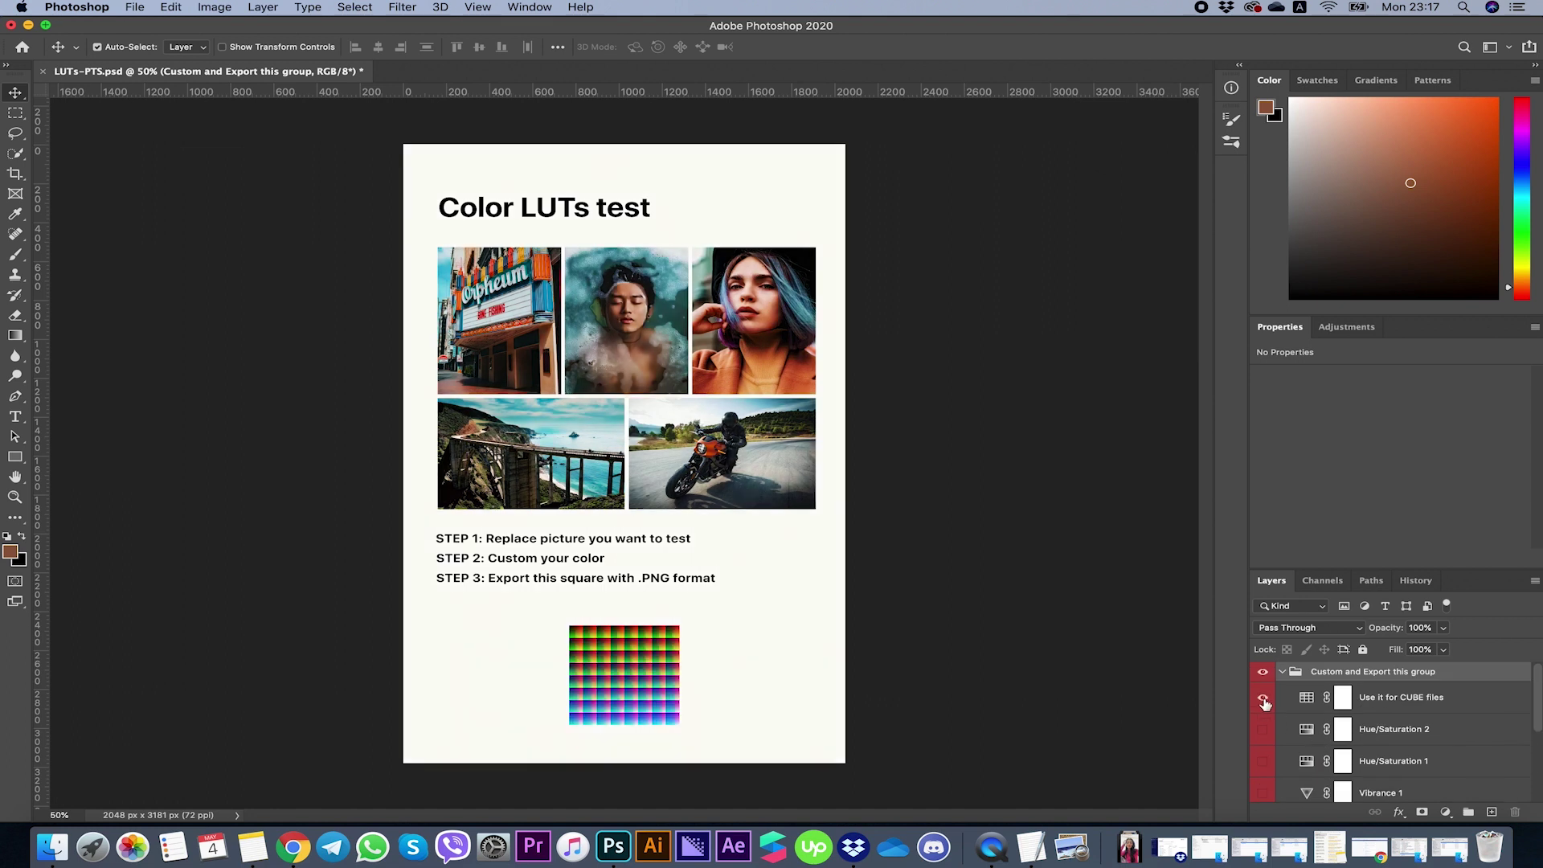
{"action": "left_click", "coordinate": [1280, 703]}
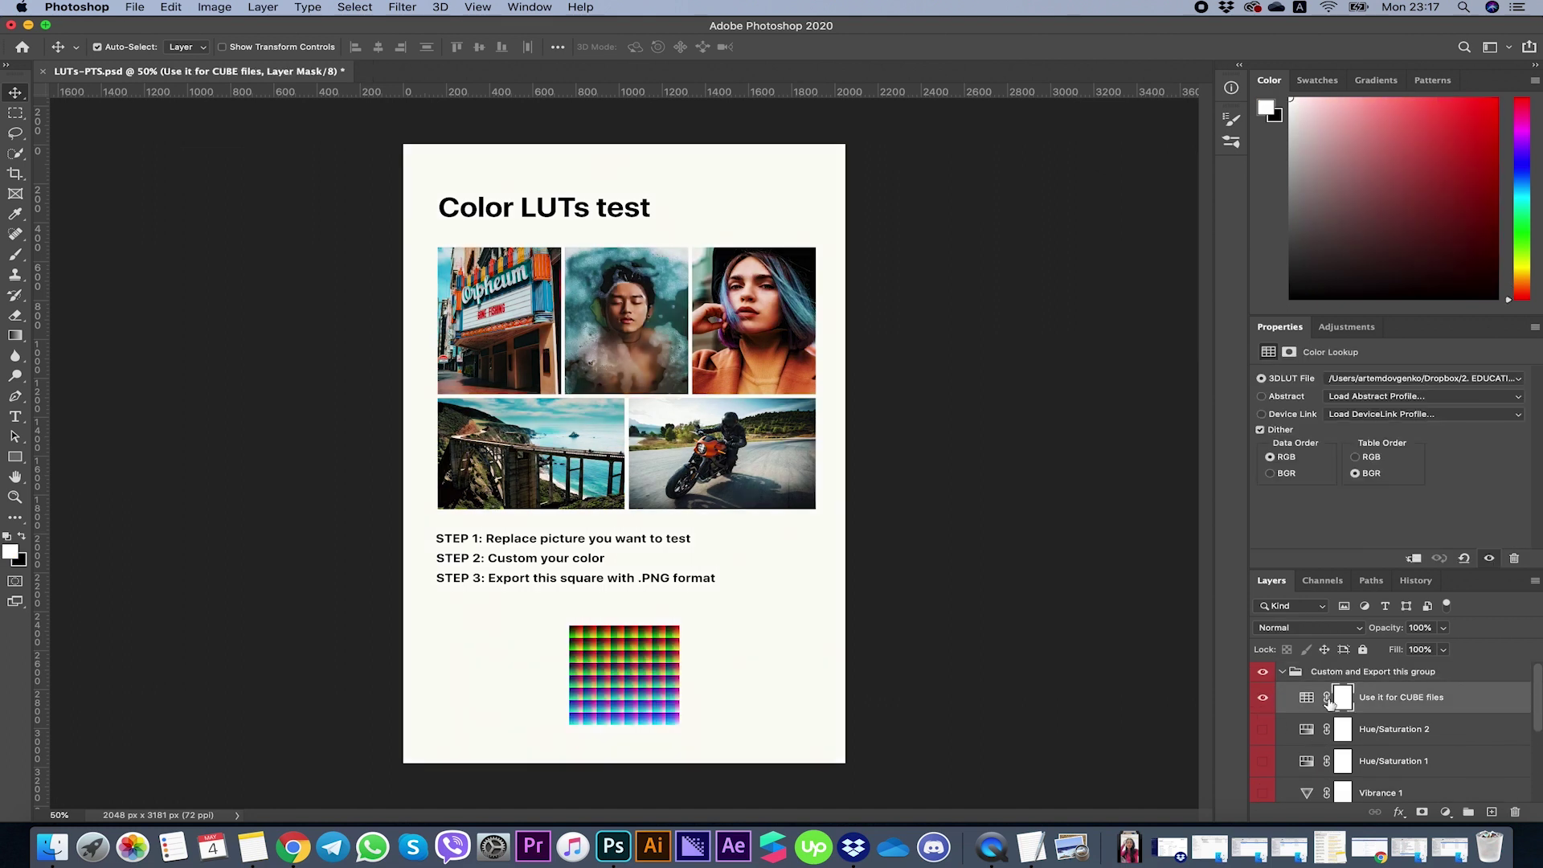
{"action": "left_click", "coordinate": [1375, 378]}
{"action": "left_click", "coordinate": [1358, 365]}
{"action": "left_click", "coordinate": [737, 193]}
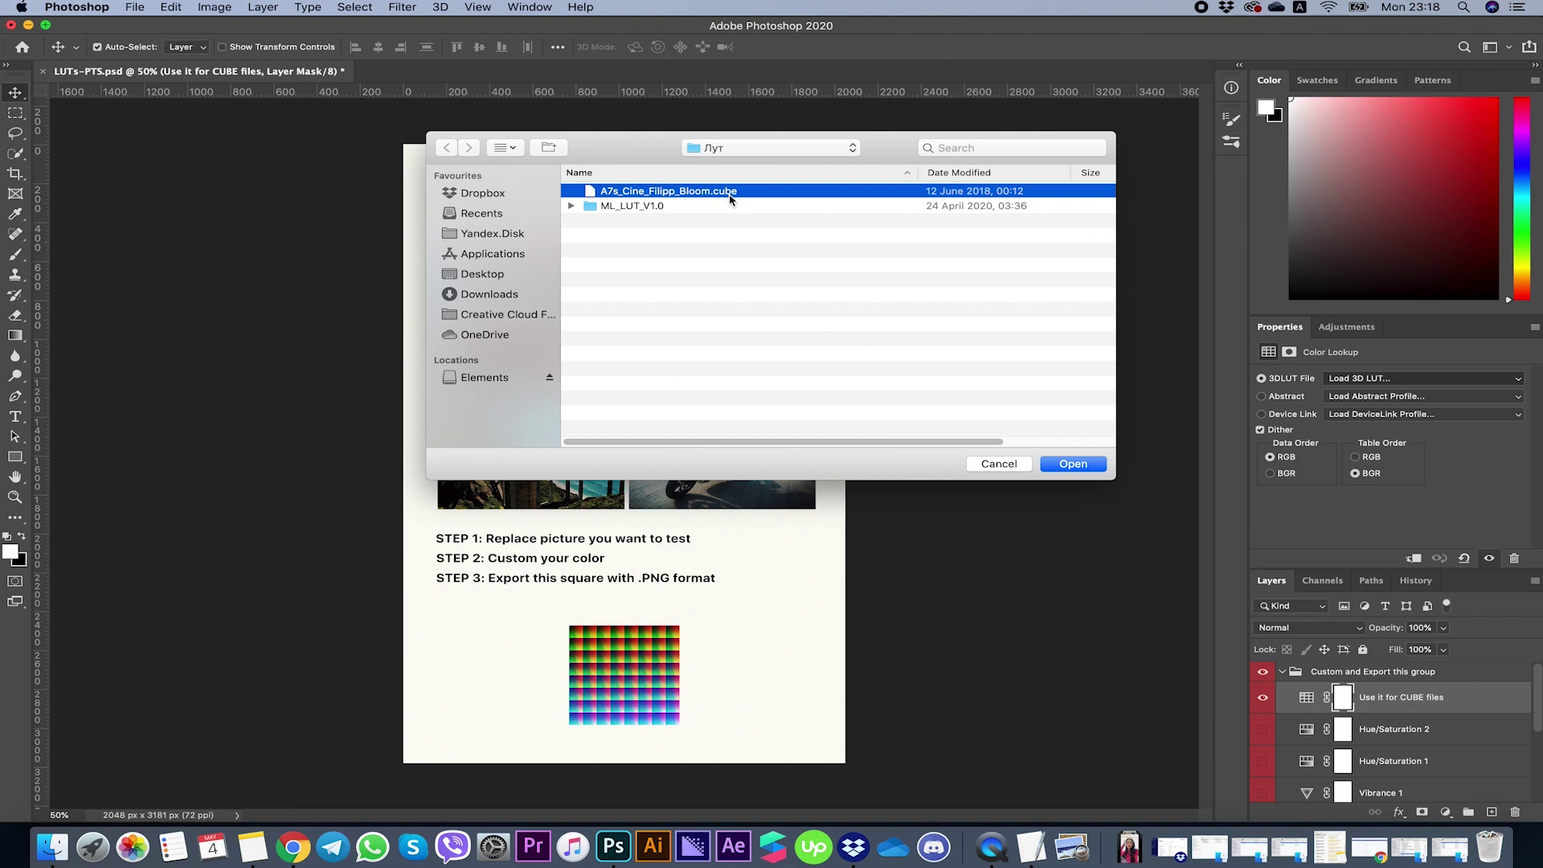
Load CHILL.cube from the ML_LUT_V1.0 folder into the Color Lookup adjustment
{"action": "double_click", "coordinate": [727, 206]}
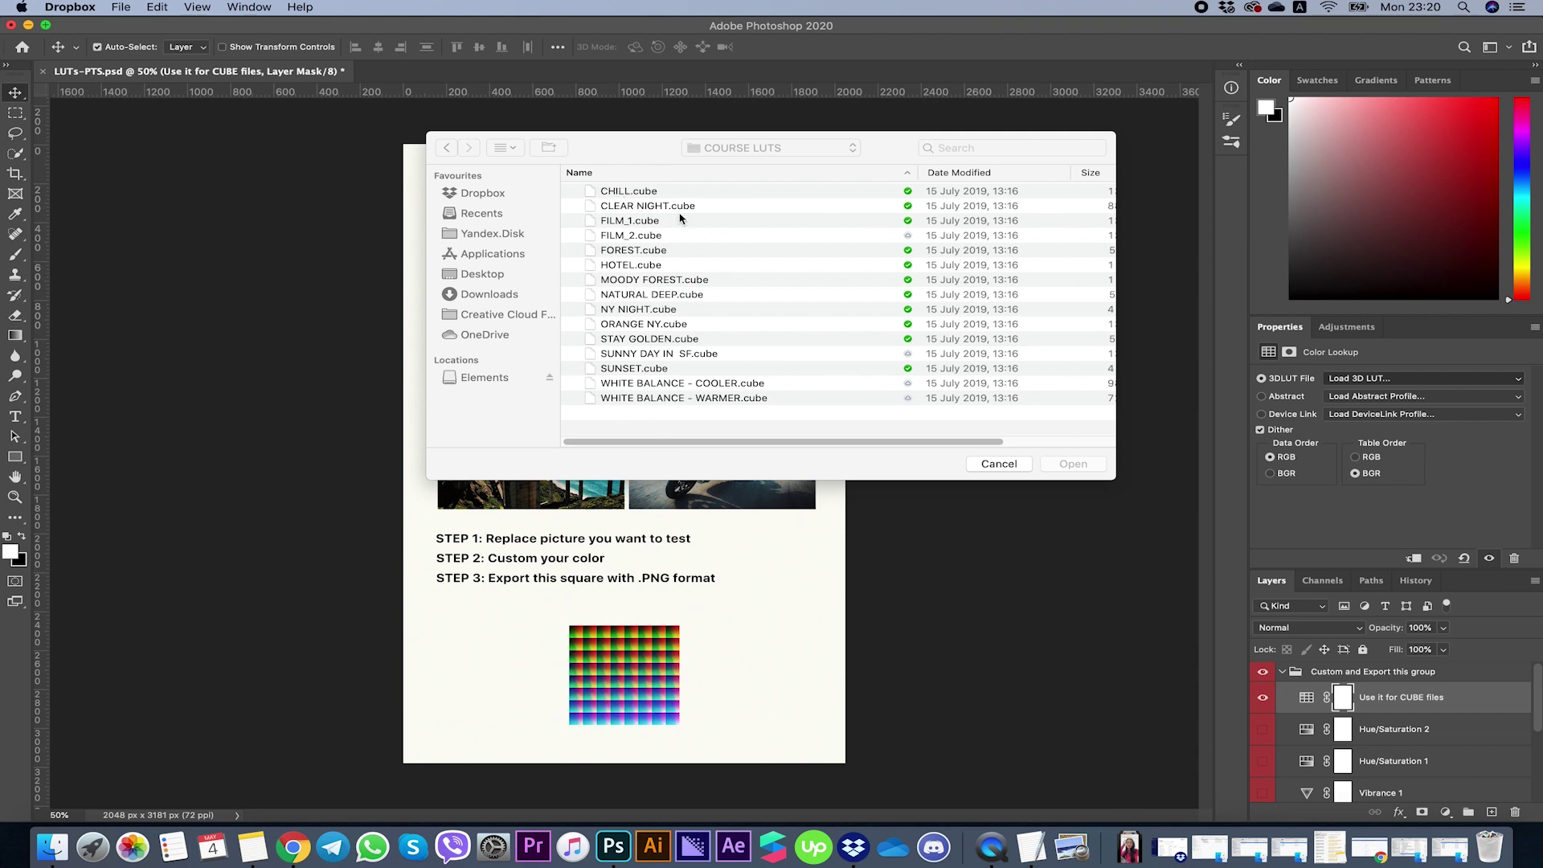
{"action": "left_click", "coordinate": [615, 193]}
{"action": "left_click", "coordinate": [616, 193]}
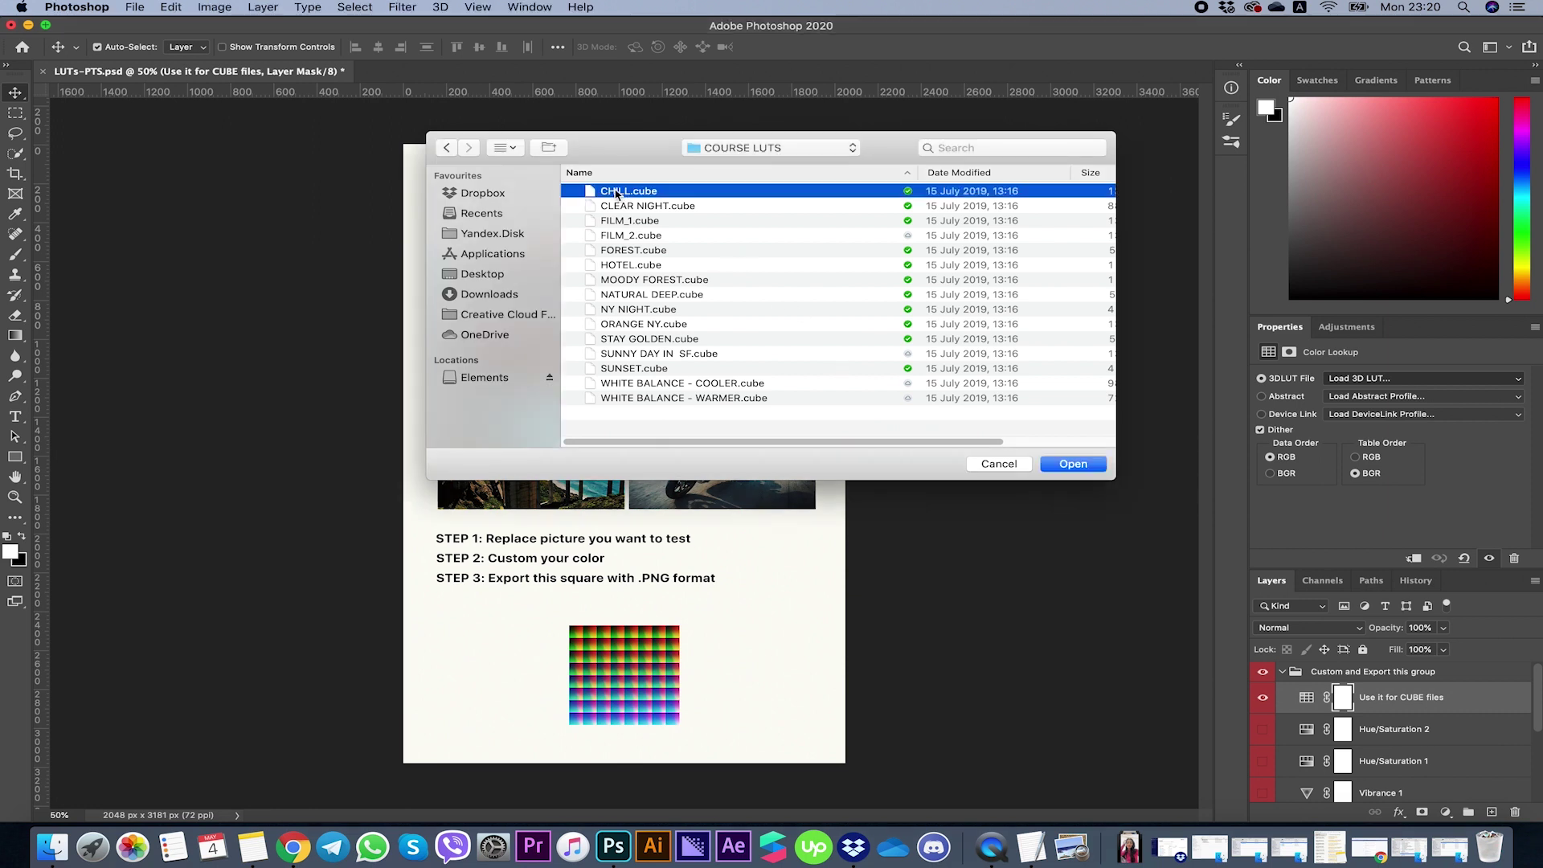
{"action": "left_click", "coordinate": [1064, 466]}
{"action": "left_click", "coordinate": [1445, 629]}
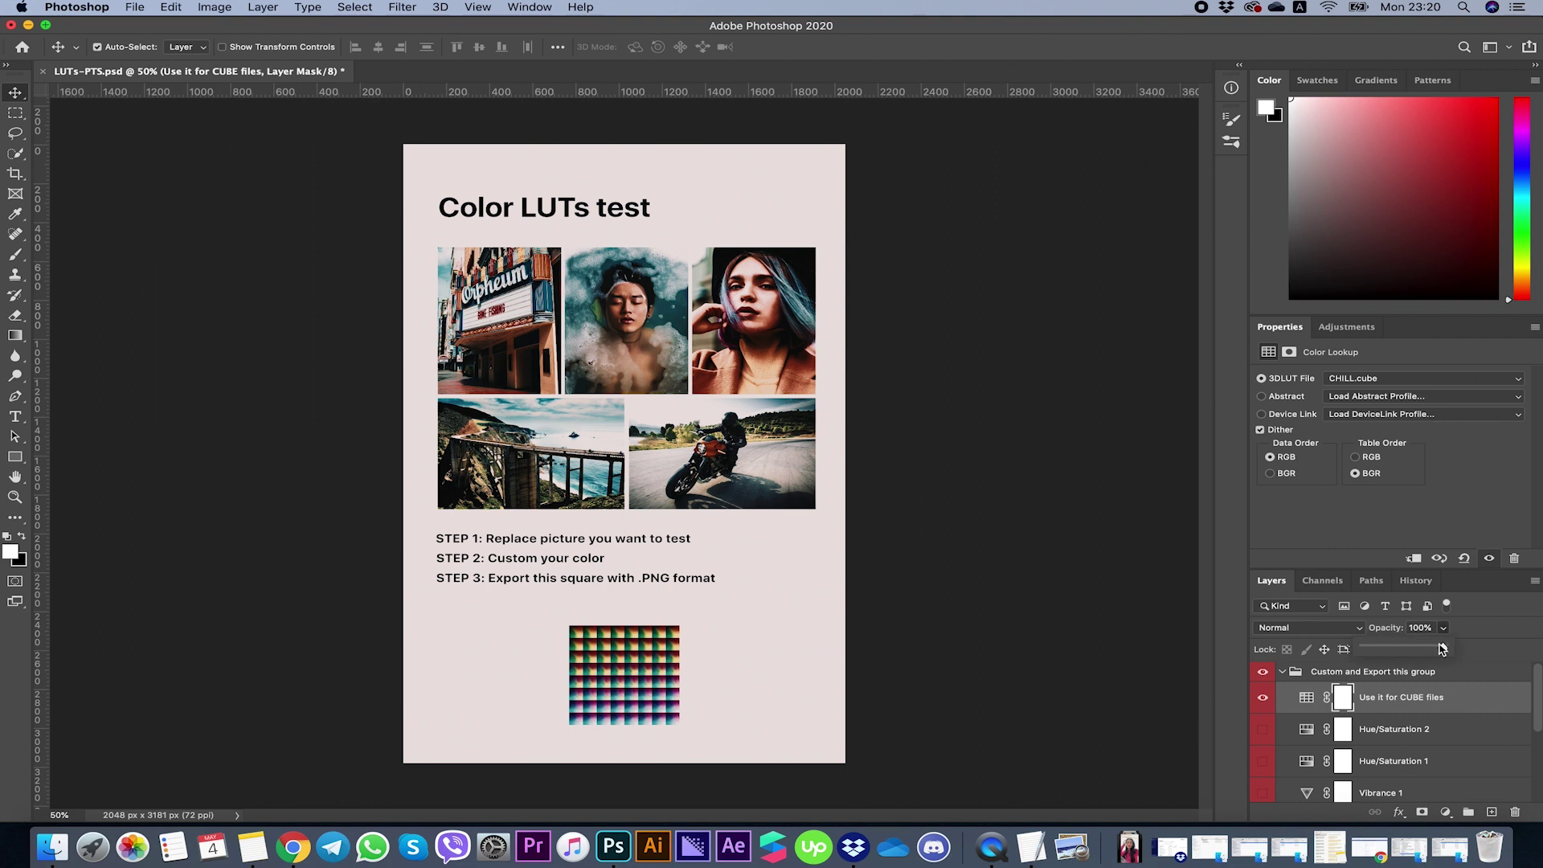
Lower the Color Lookup opacity to 25% and enable Hue/Saturation 2 with hue at -4
{"action": "left_click_drag", "start_coordinate": [1443, 650], "coordinate": [1382, 652]}
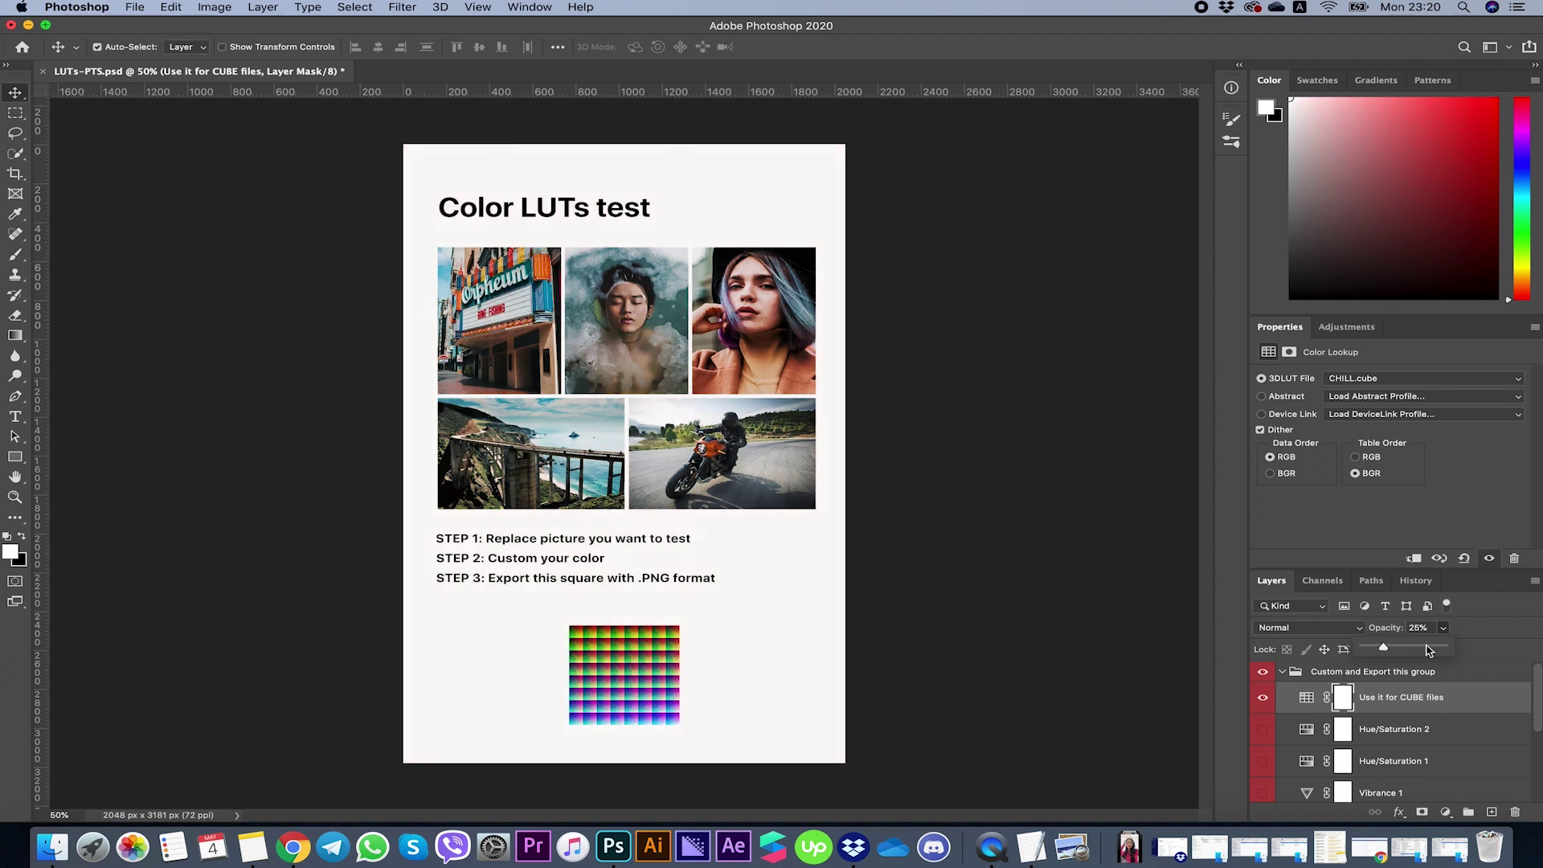
{"action": "scroll", "coordinate": [1366, 707], "scroll_direction": "down", "scroll_amount": 1}
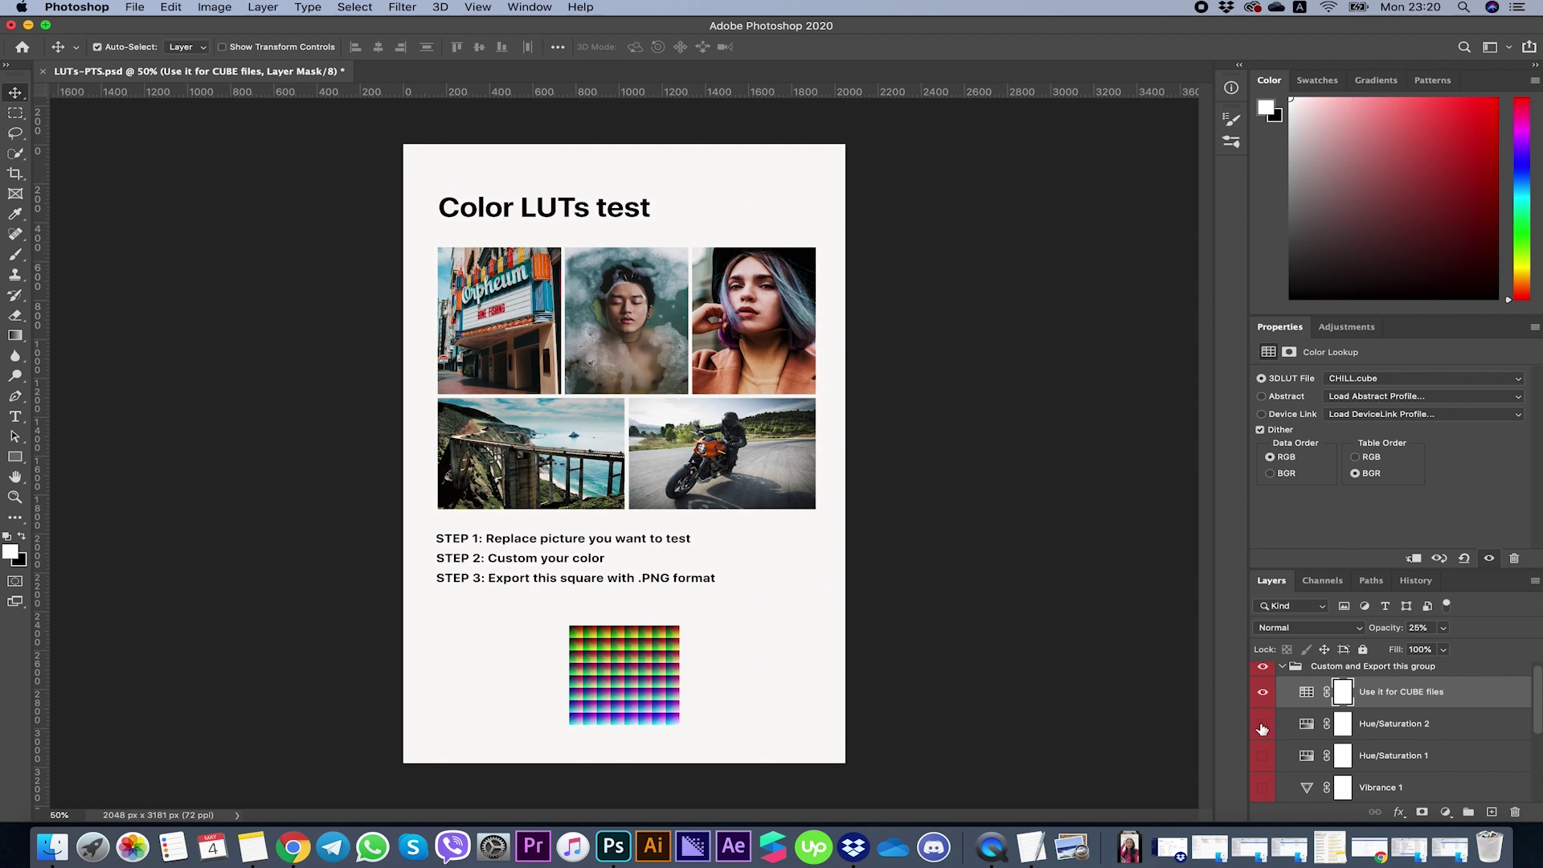
{"action": "left_click", "coordinate": [1262, 729]}
{"action": "left_click", "coordinate": [1427, 726]}
{"action": "mouse_move", "coordinate": [1402, 437]}
{"action": "left_mouse_down"}
{"action": "mouse_move", "coordinate": [1360, 438]}
{"action": "mouse_move", "coordinate": [1386, 439]}
{"action": "left_mouse_up"}
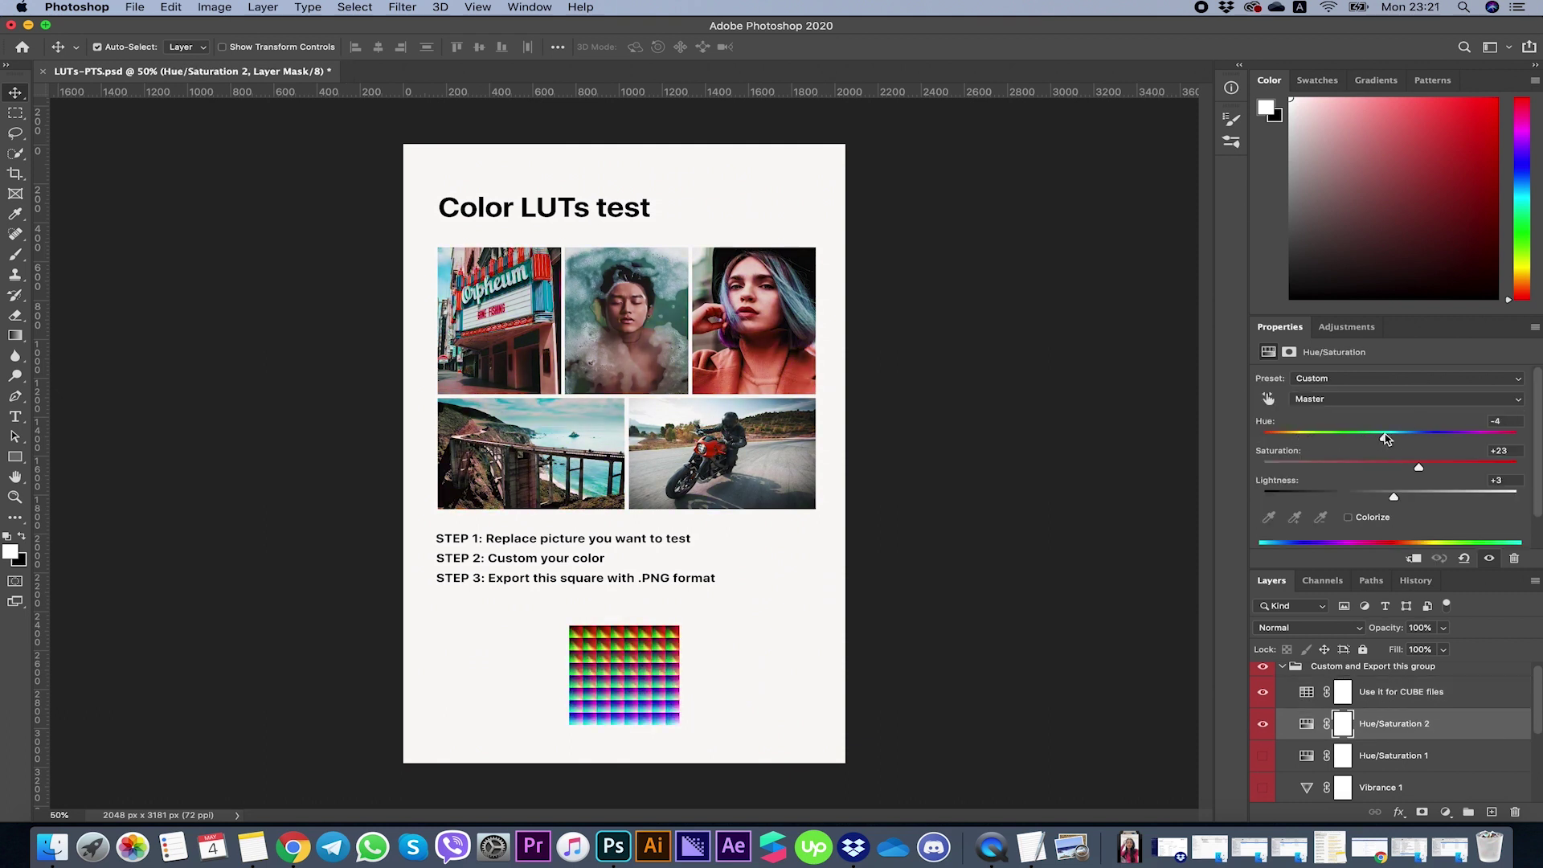
Retune Hue/Saturation 2's hue to +7, then hide that adjustment again
{"action": "left_click", "coordinate": [1319, 693]}
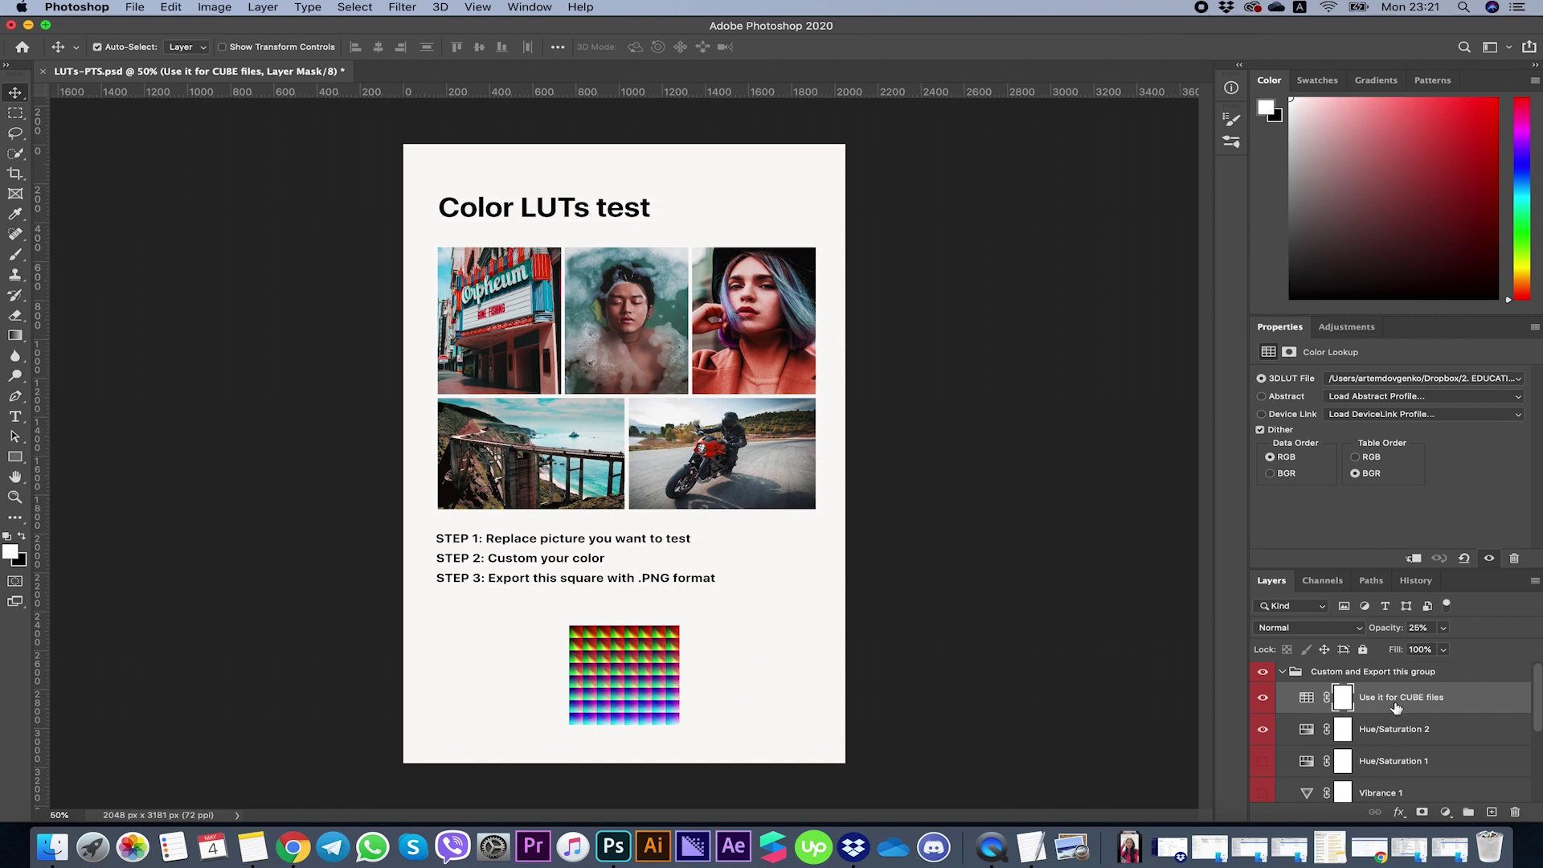
{"action": "left_click", "coordinate": [1384, 729]}
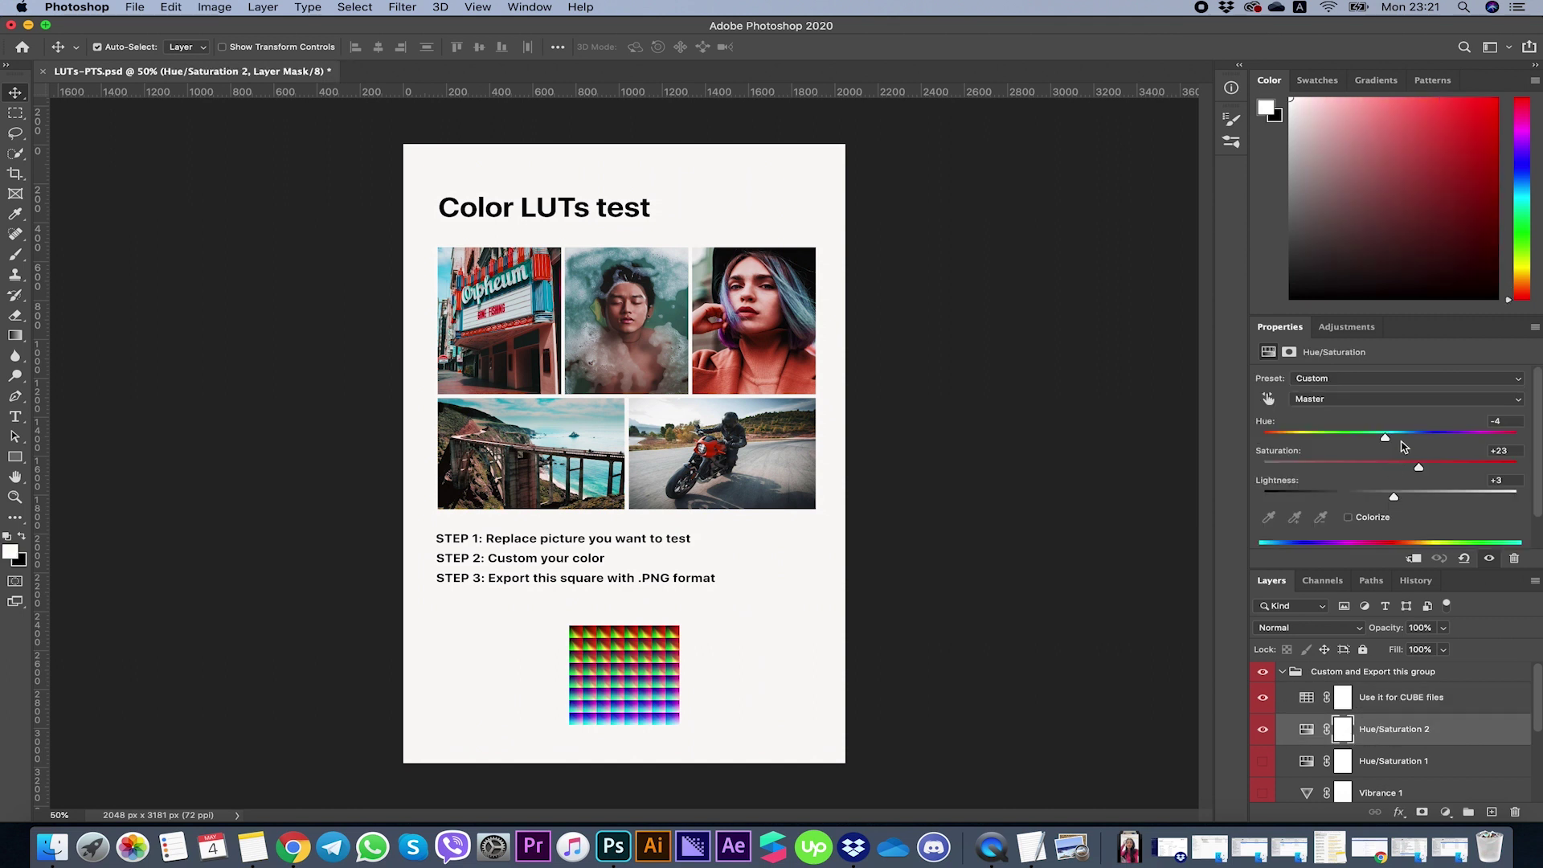
{"action": "left_click_drag", "start_coordinate": [1403, 438], "coordinate": [1399, 438]}
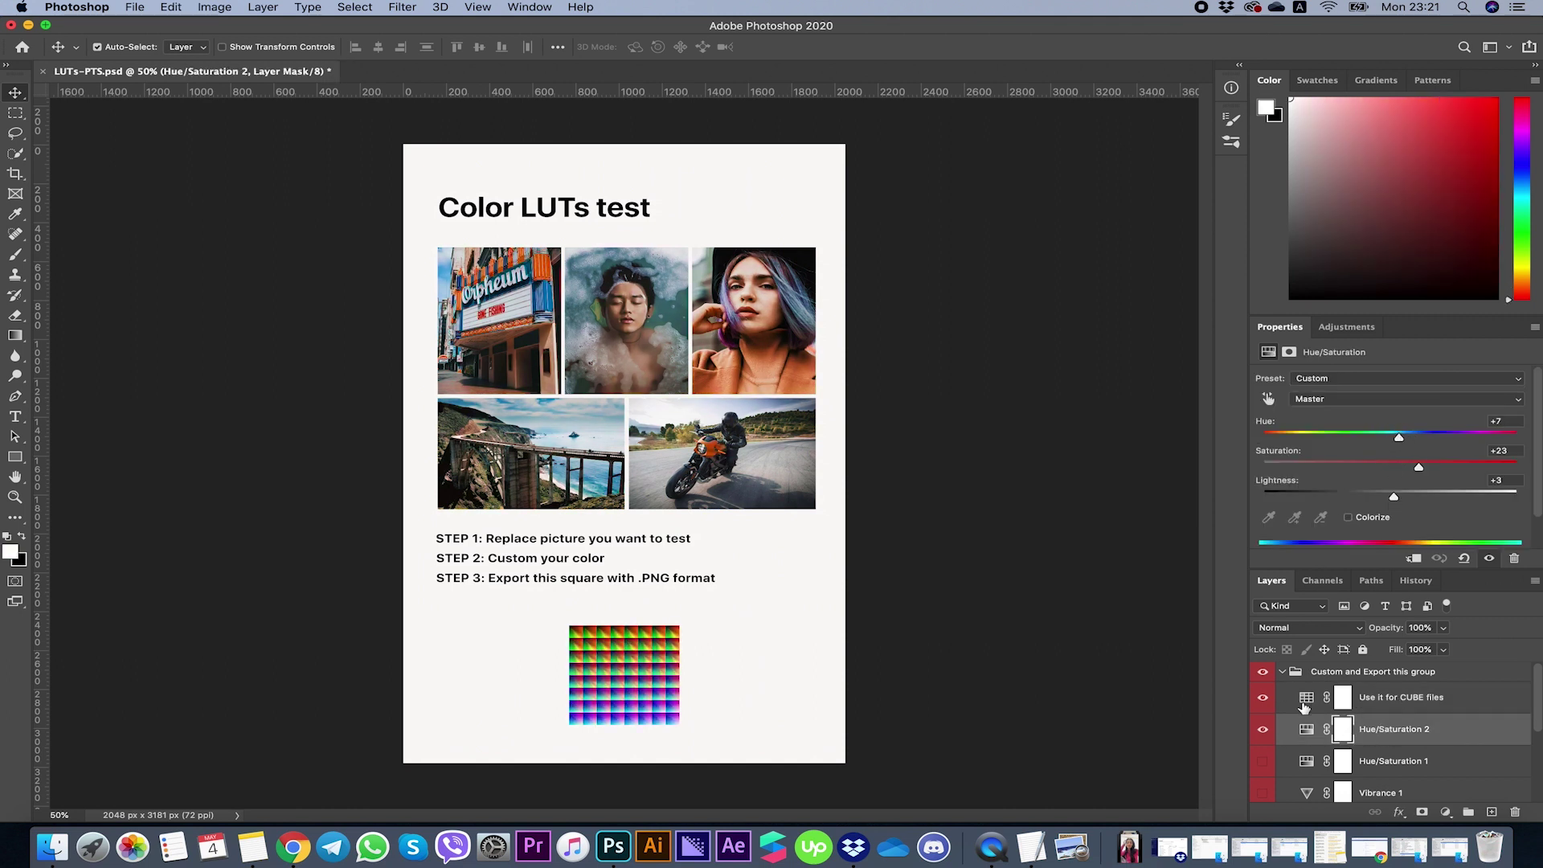
{"action": "scroll", "coordinate": [1304, 706], "scroll_direction": "down", "scroll_amount": 2}
{"action": "scroll", "coordinate": [1304, 707], "scroll_direction": "up", "scroll_amount": 2}
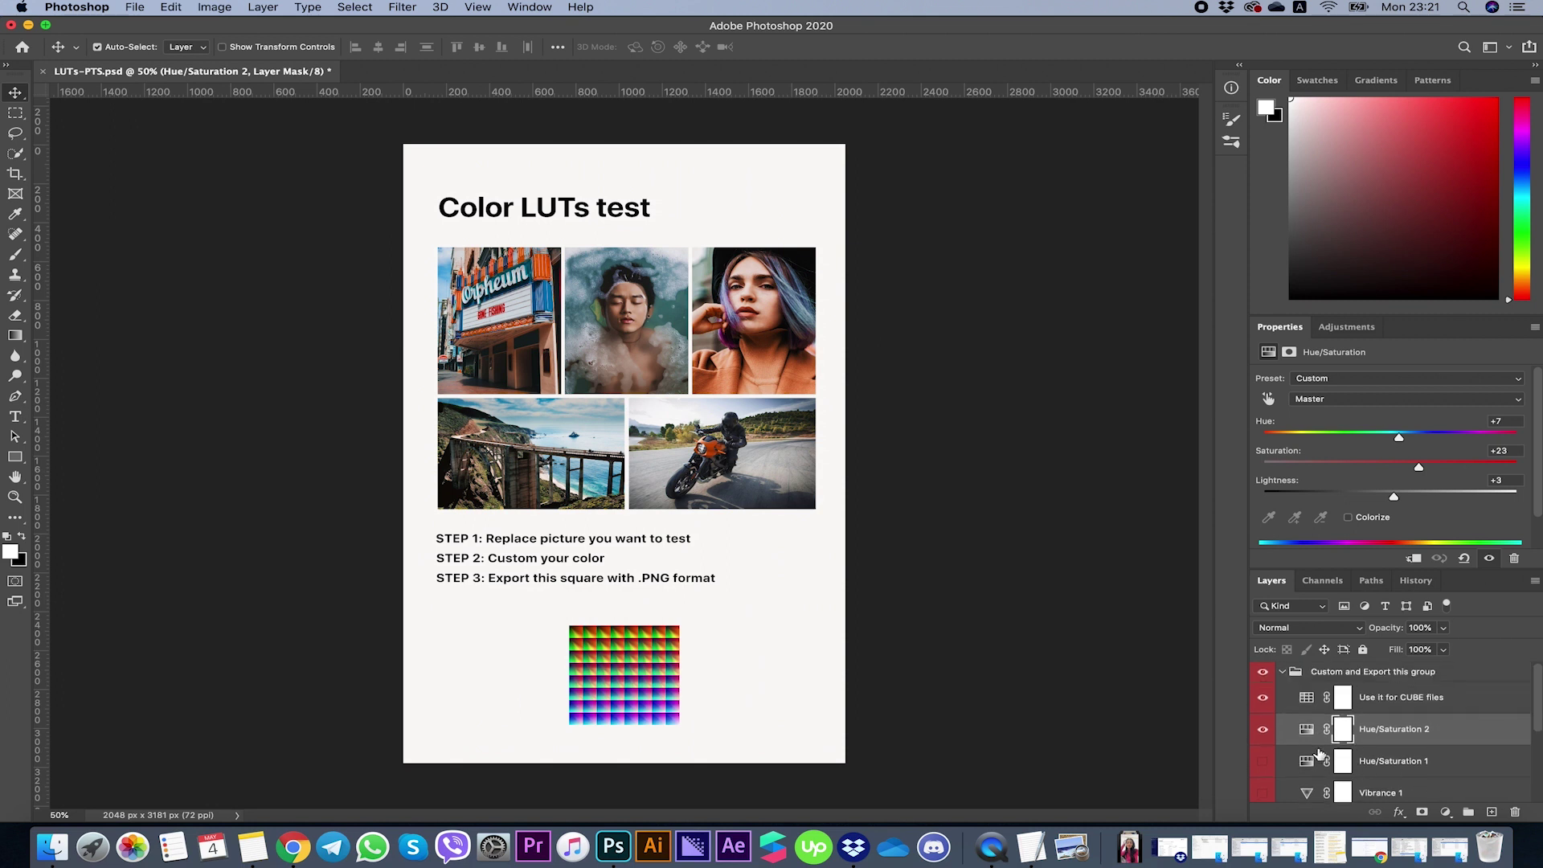
{"action": "left_click", "coordinate": [1263, 730]}
{"action": "left_click", "coordinate": [1373, 701]}
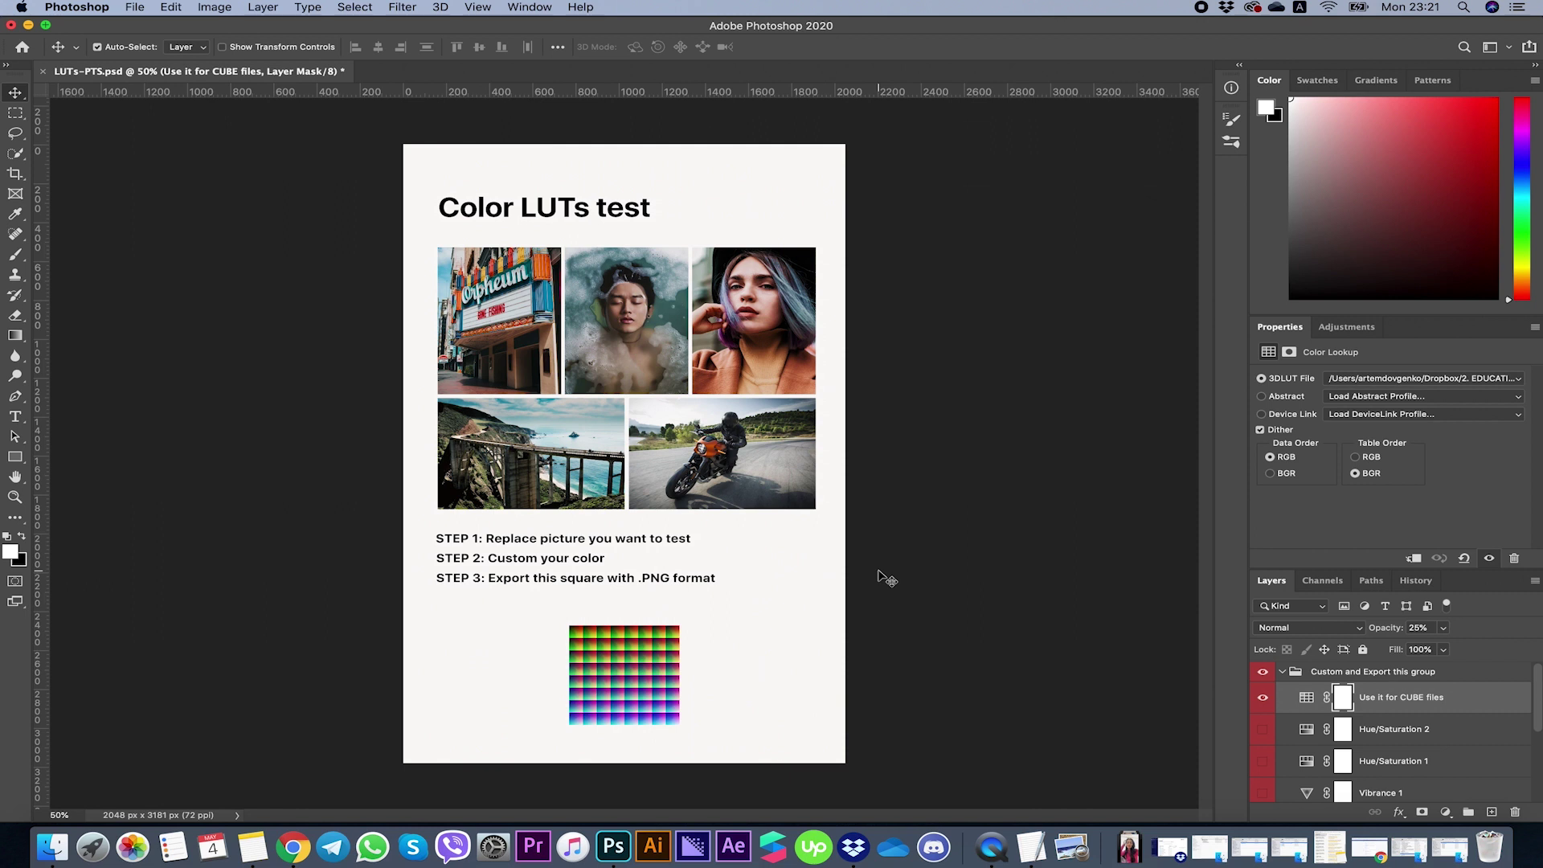
{"action": "left_click", "coordinate": [1353, 673]}
Quick Export the Custom and Export this group layer group as a PNG
{"action": "right_click", "coordinate": [1354, 675]}
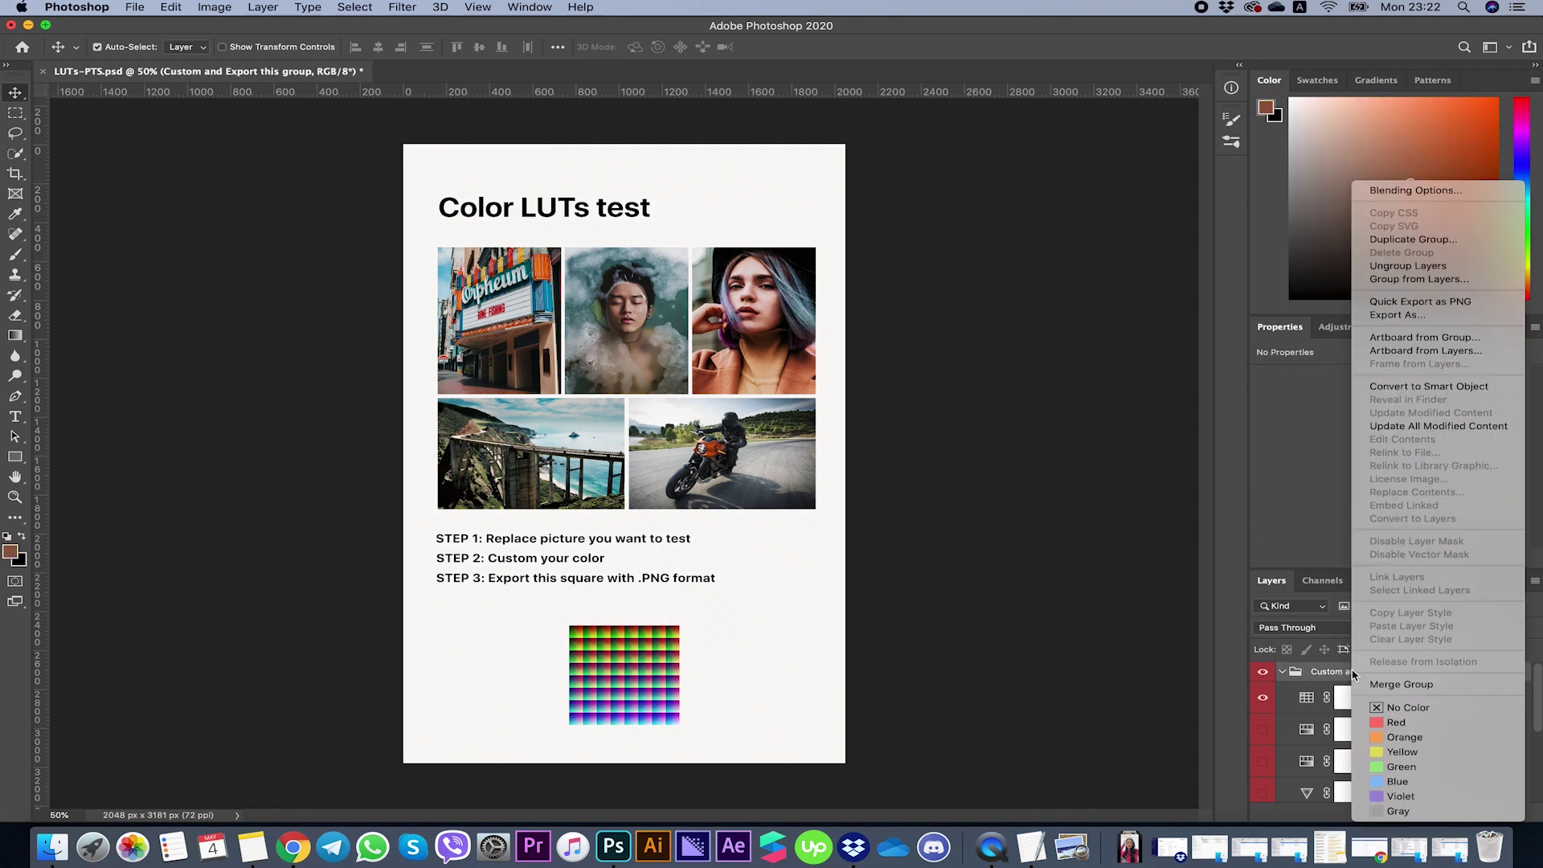
{"action": "left_click", "coordinate": [1457, 303]}
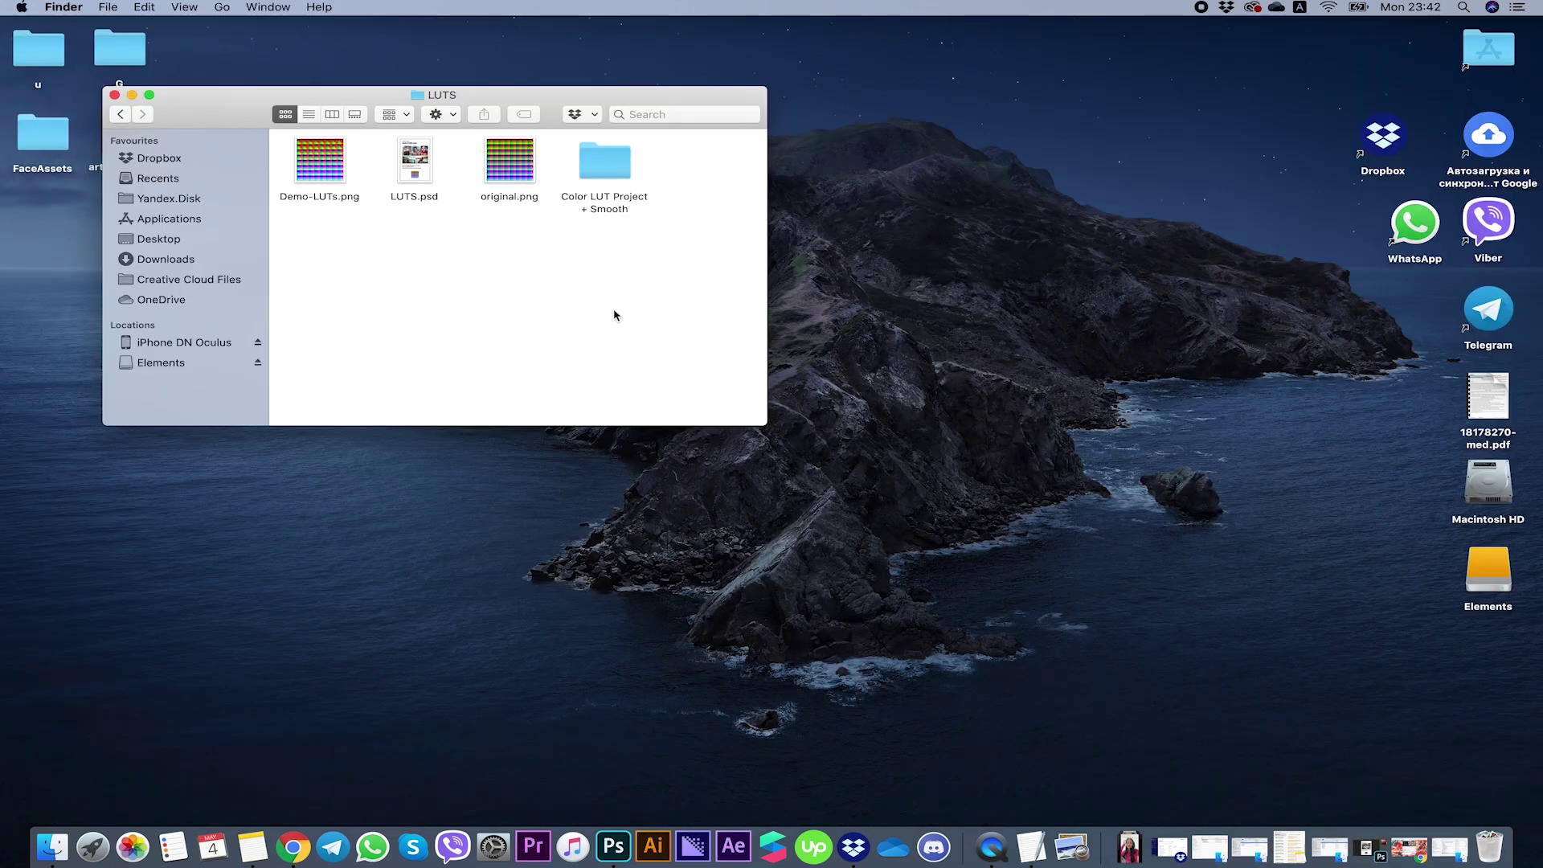
Open Color LUT Project + Smooth.arproj from its folder in Spark AR Studio
{"action": "double_click", "coordinate": [607, 178]}
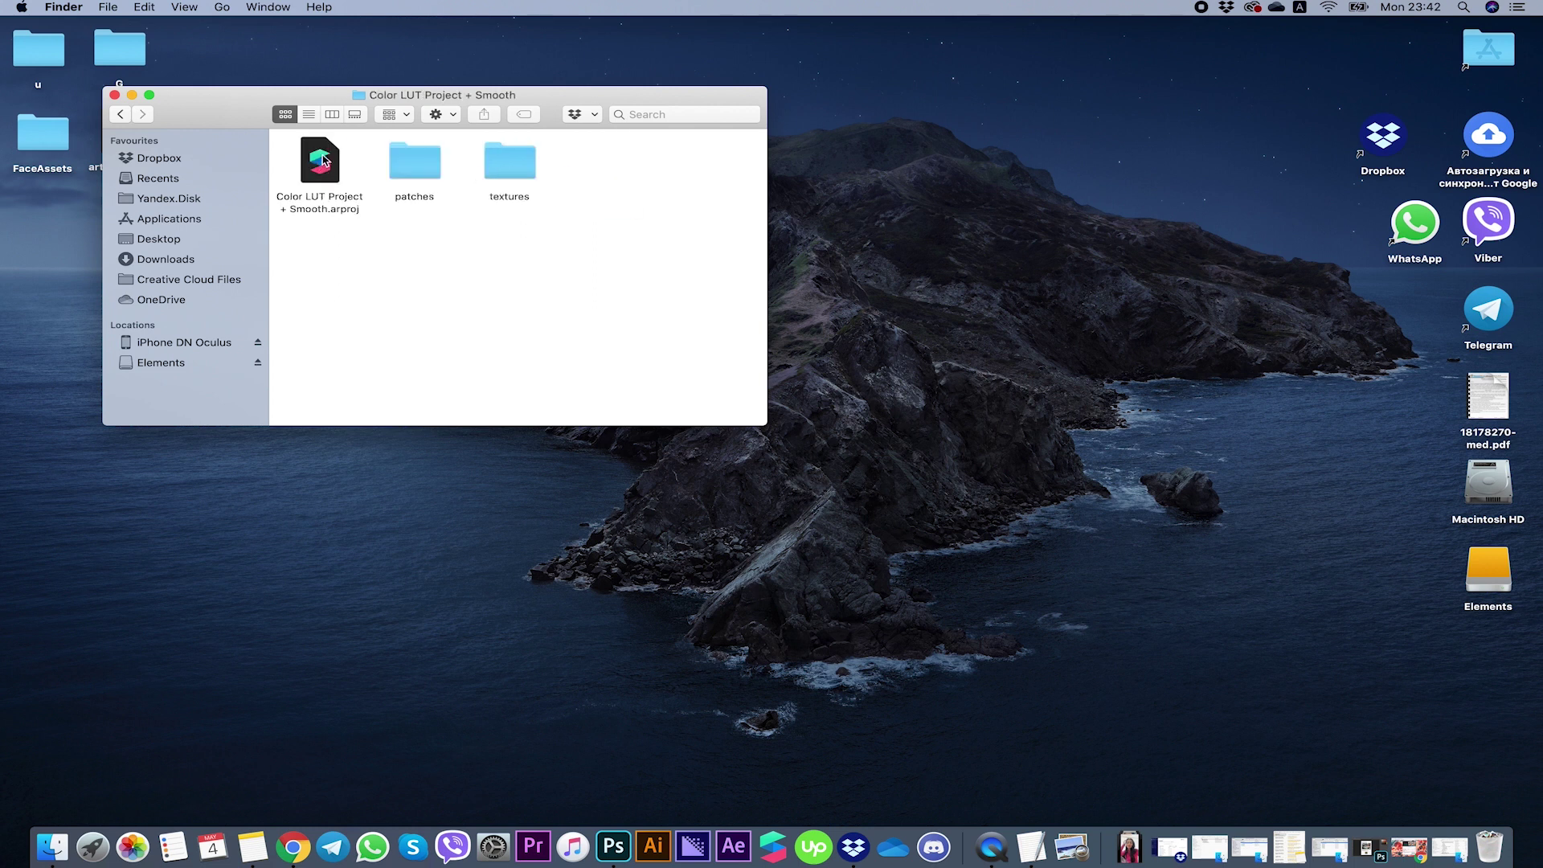
{"action": "double_click", "coordinate": [322, 161]}
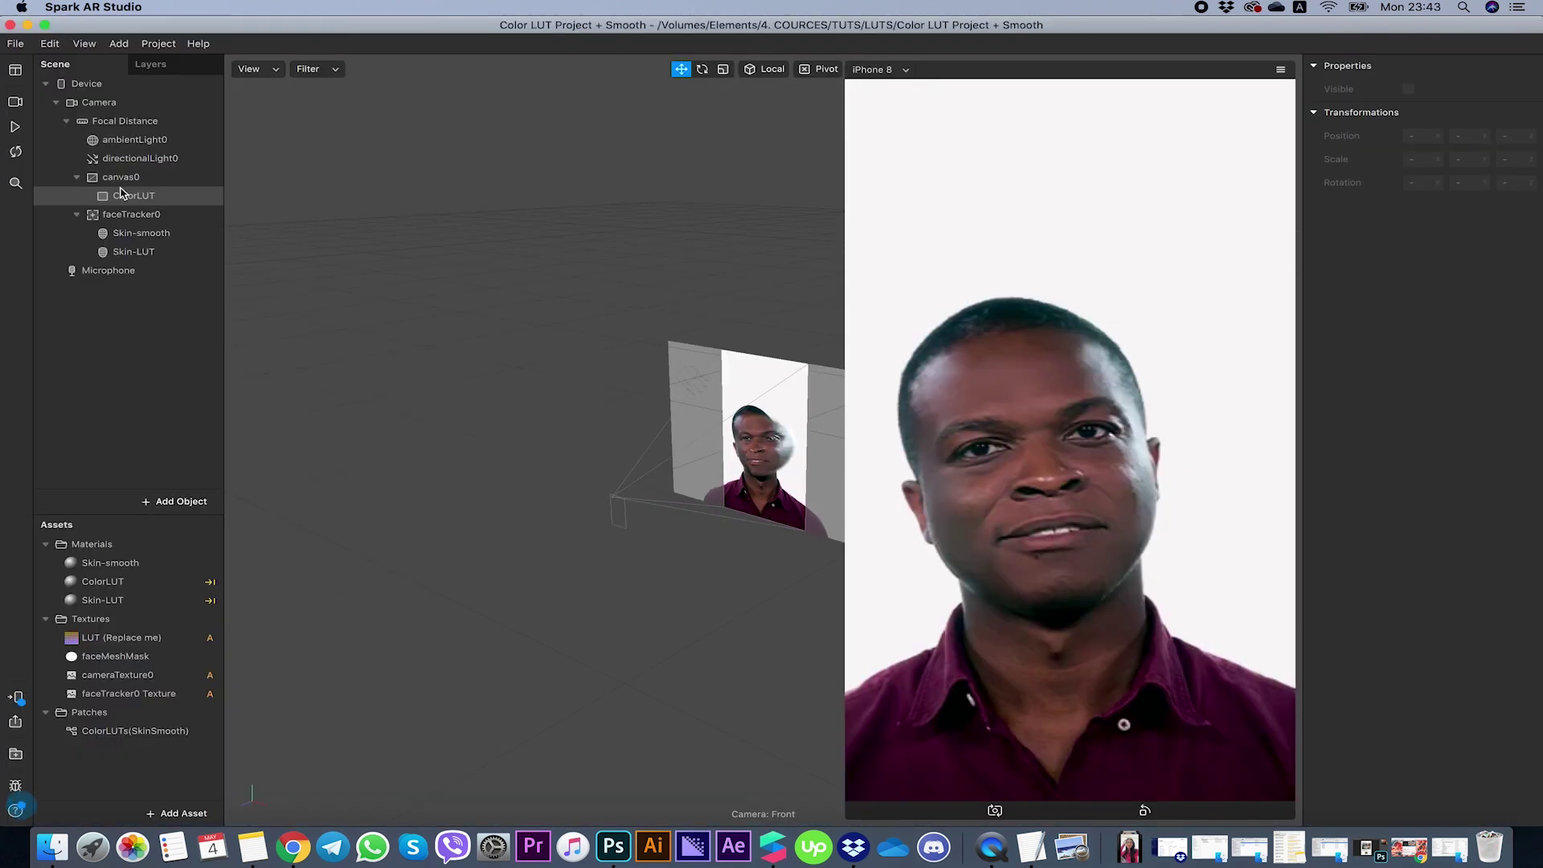
Replace the LUT (Replace me) texture with TEST LUT.png
{"action": "left_click", "coordinate": [113, 637]}
{"action": "right_click", "coordinate": [113, 638]}
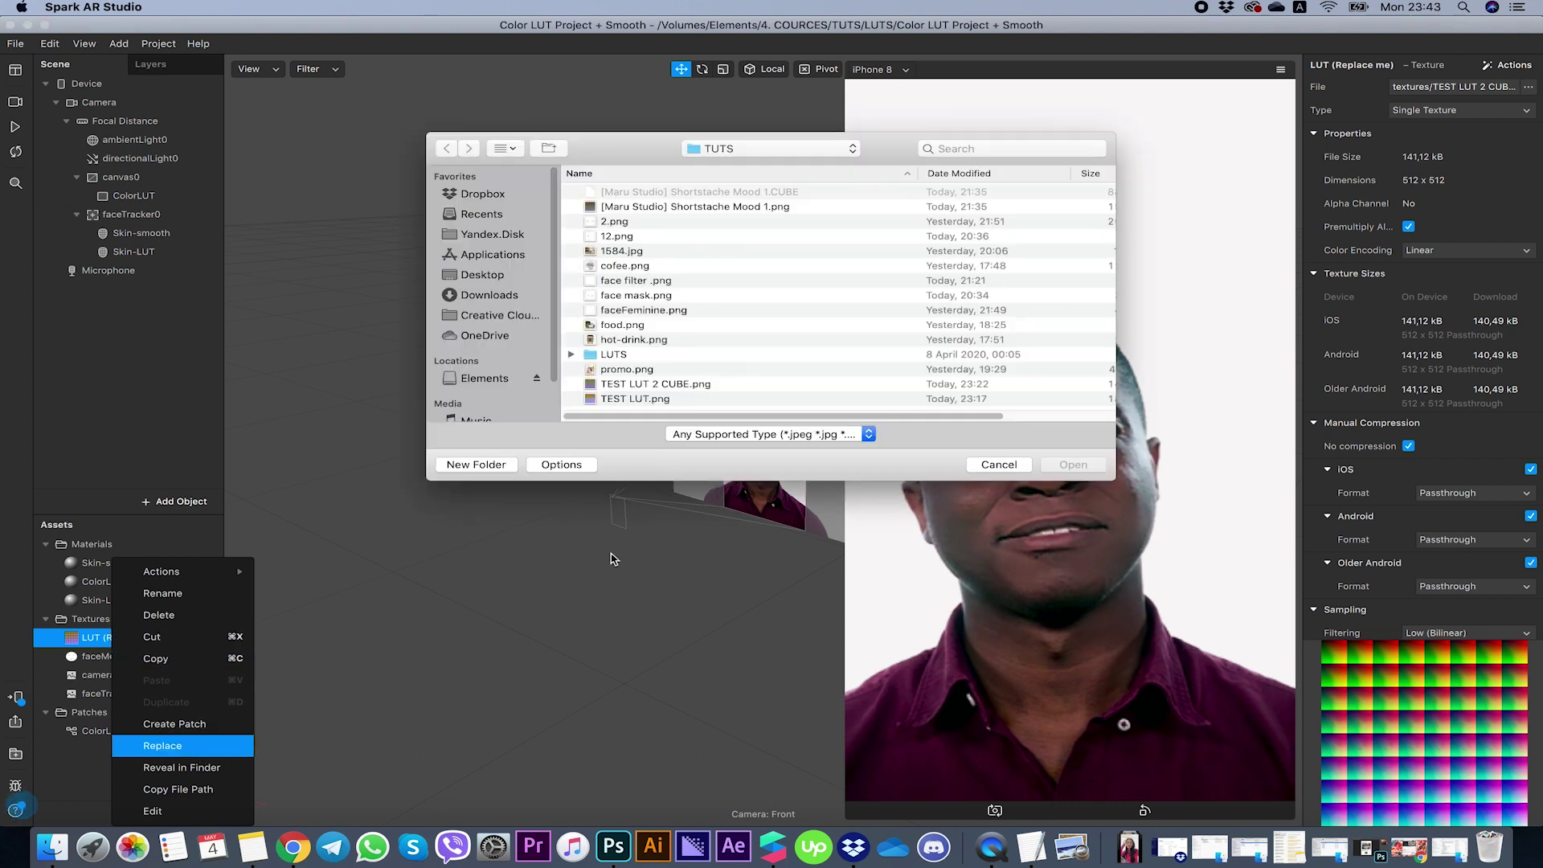
{"action": "left_click", "coordinate": [615, 399]}
{"action": "left_click", "coordinate": [1059, 466]}
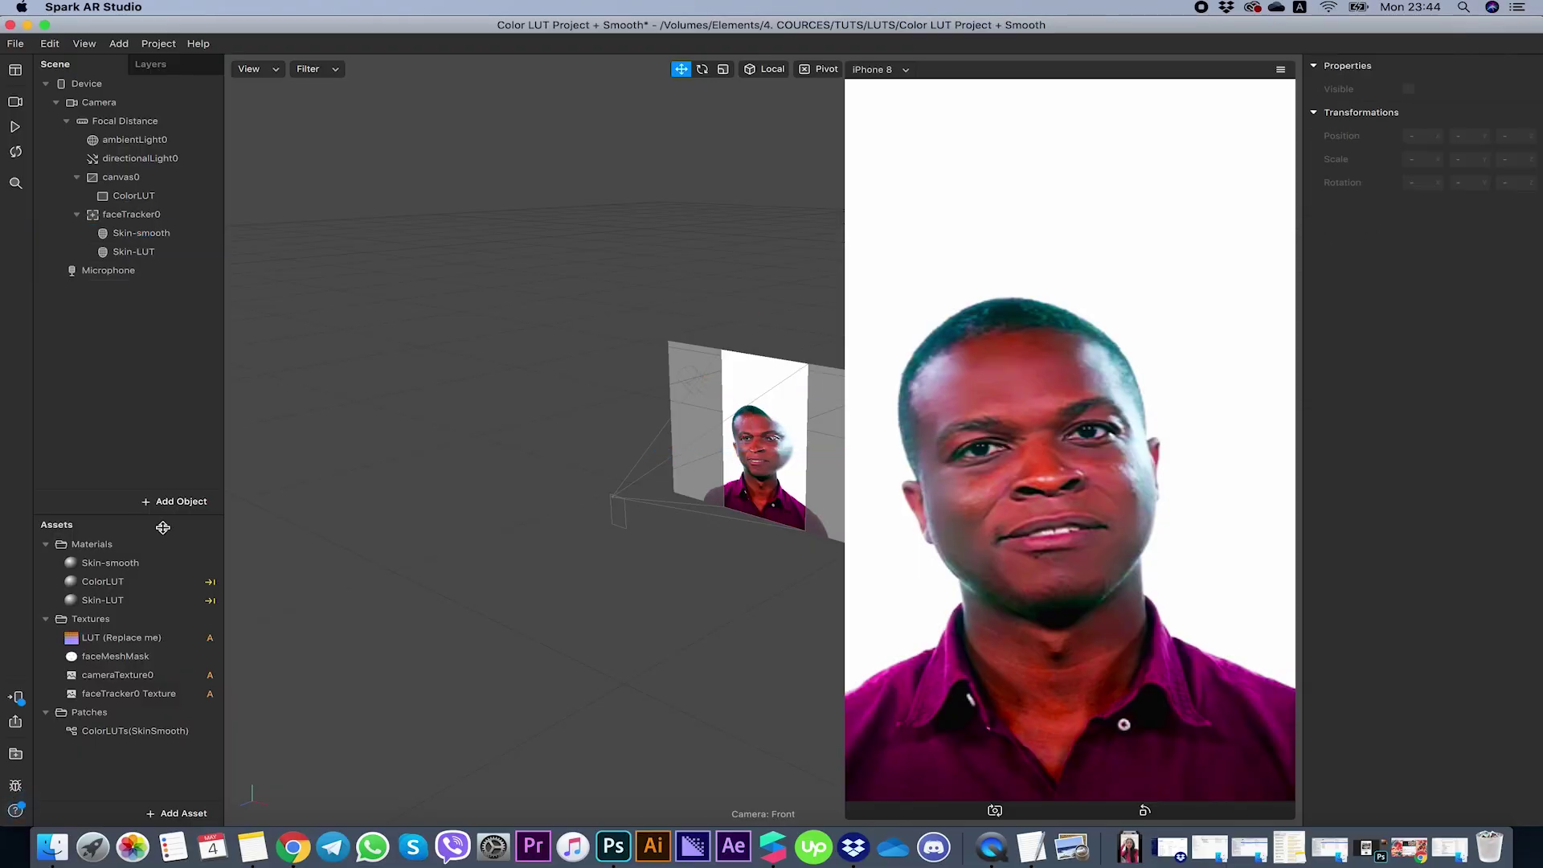
Select the Skin-smooth material under Materials to show its settings
{"action": "left_click", "coordinate": [136, 564]}
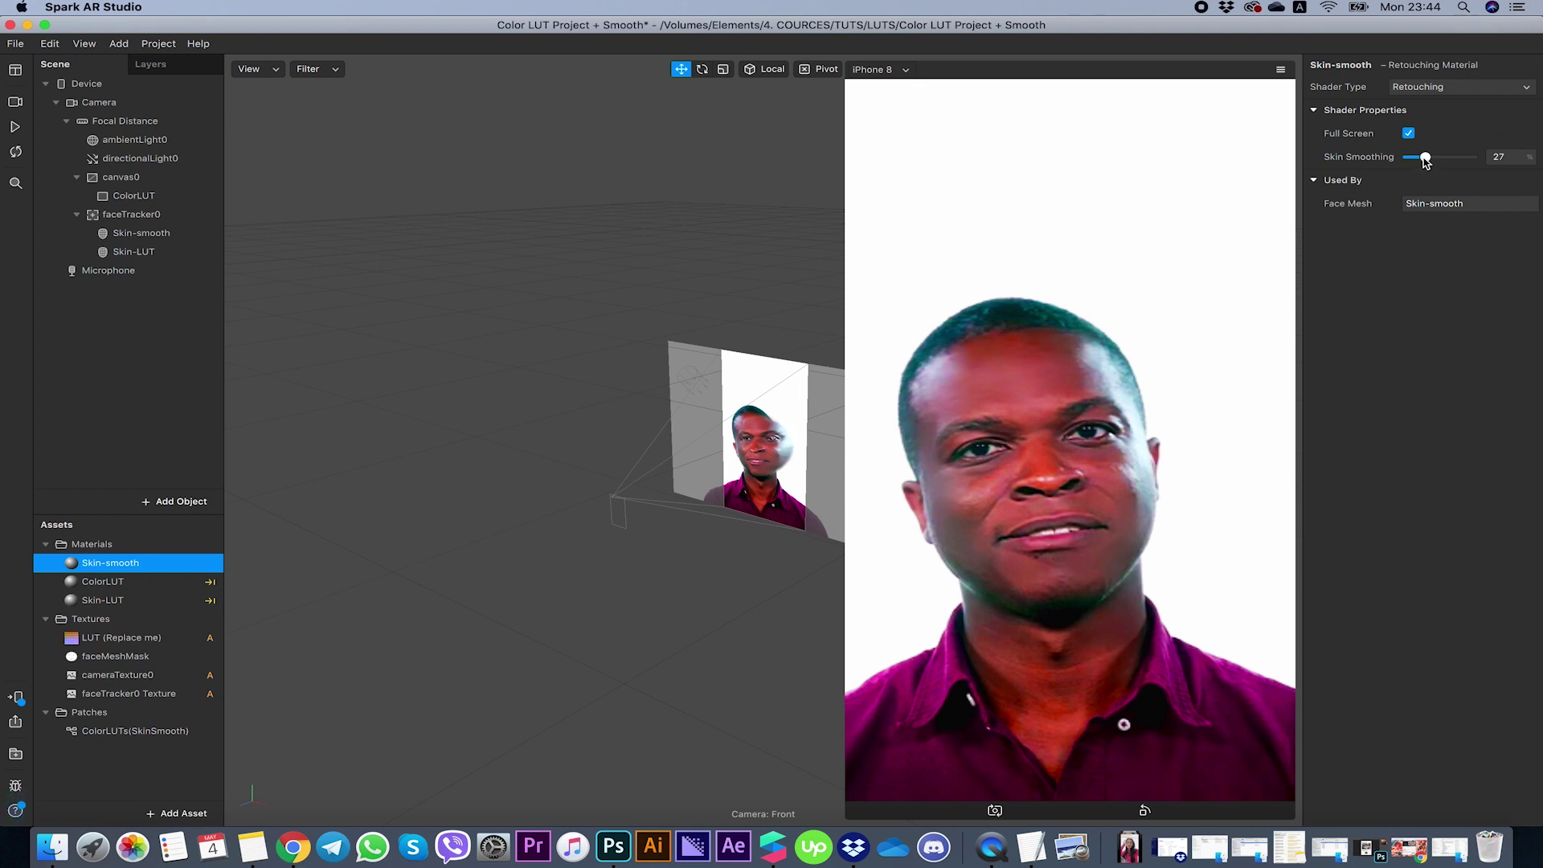